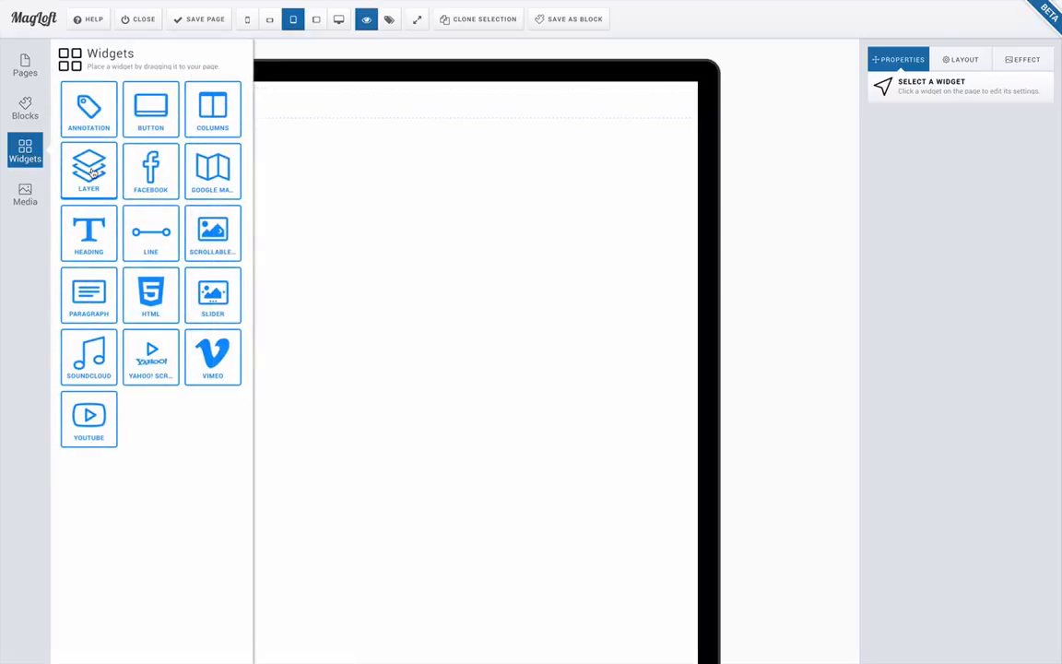
- Place a Layer widget on the empty page and set its image source to the arena crowd photo, typeloft_image.jpg
{"action": "left_click_drag", "start_coordinate": [88, 169], "coordinate": [460, 260]}
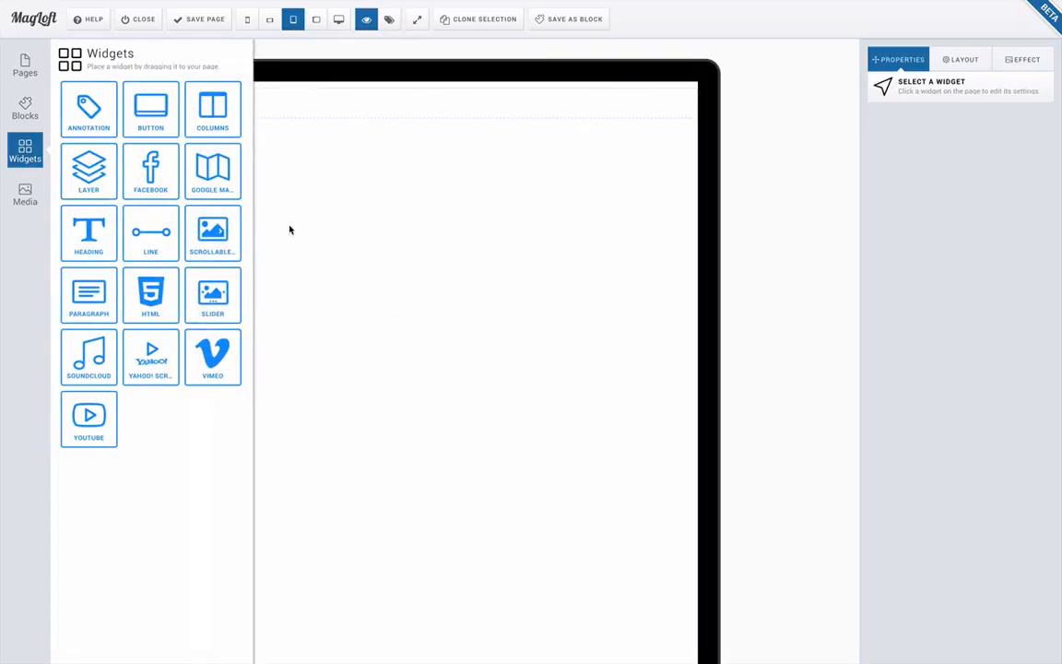
{"action": "left_click_drag", "start_coordinate": [93, 183], "coordinate": [426, 103]}
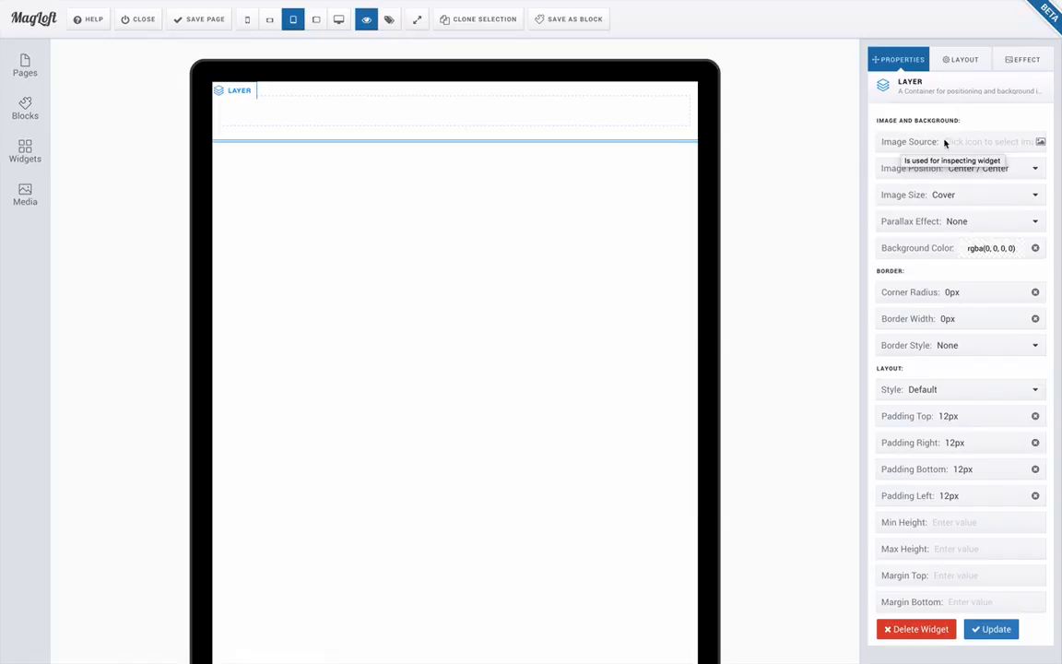
{"action": "left_click", "coordinate": [1041, 143]}
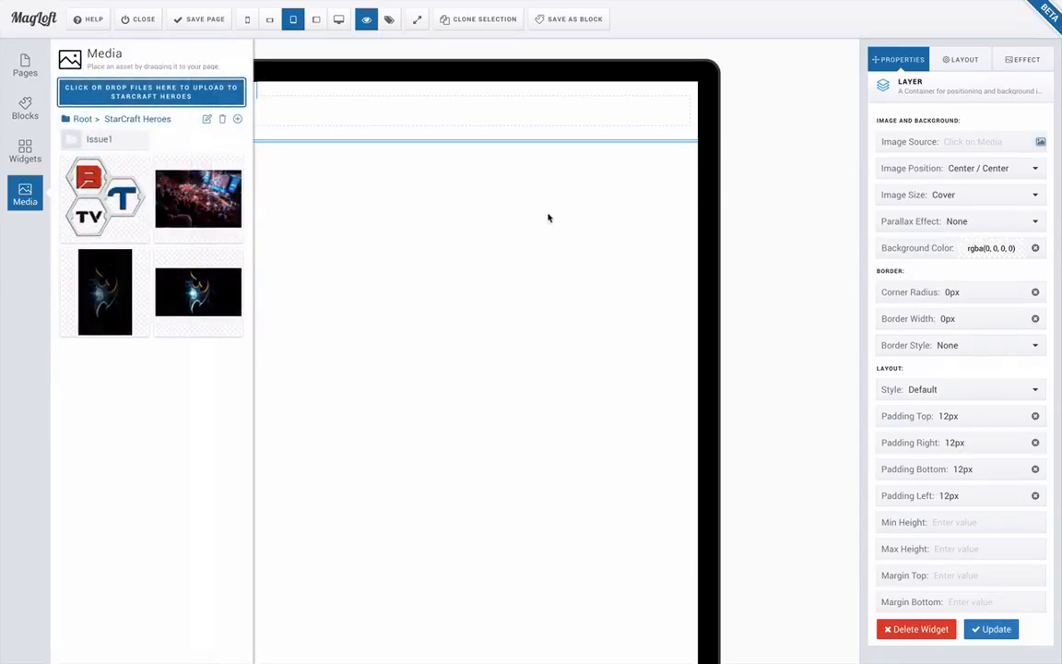
{"action": "mouse_move", "coordinate": [140, 238]}
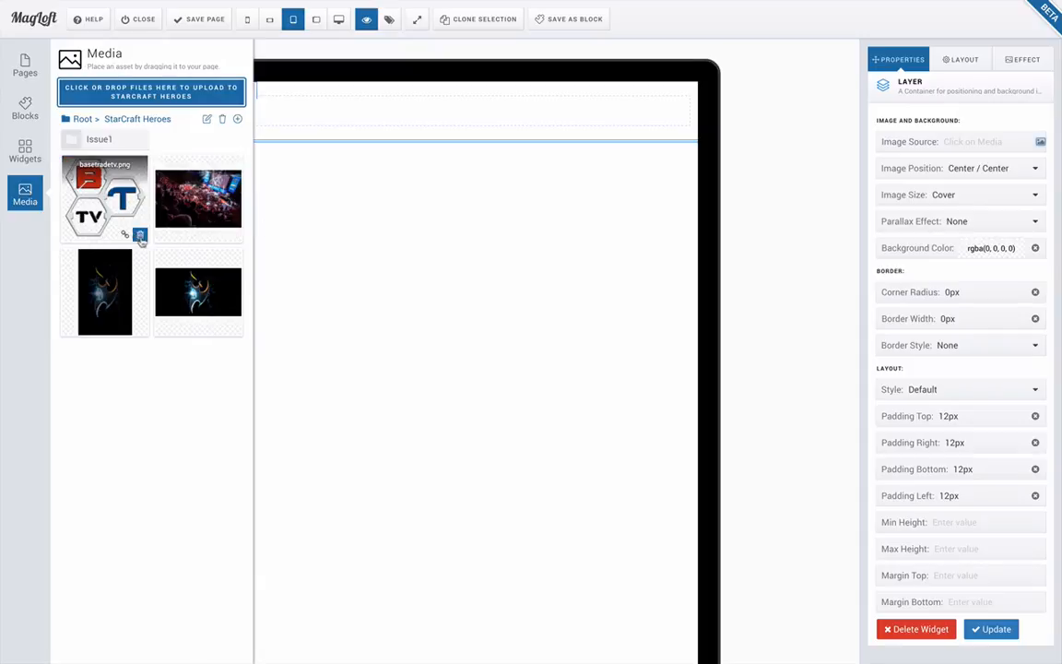
{"action": "left_click", "coordinate": [194, 205]}
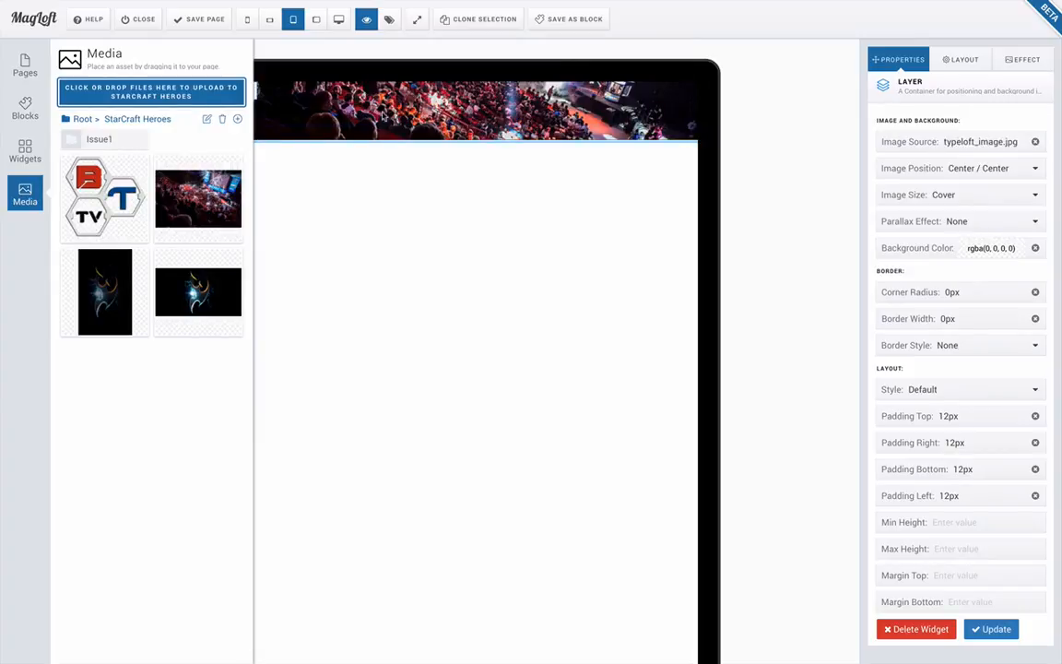
{"action": "left_click", "coordinate": [29, 196]}
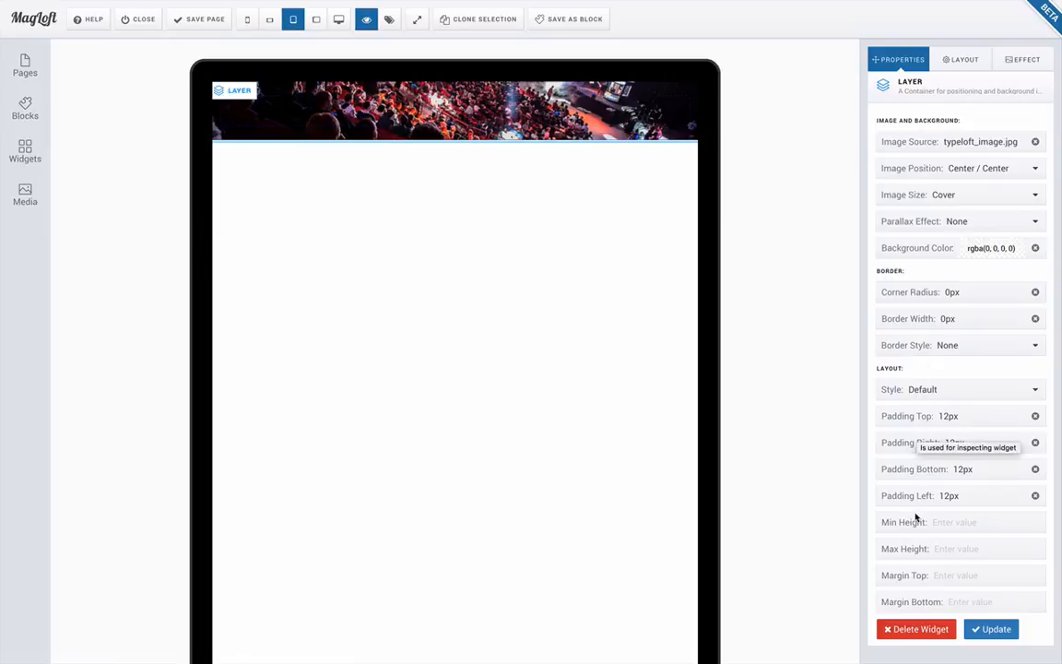
- Set the layer's minimum height to 100vh, update the widget and check the image over the full page height
{"action": "left_click", "coordinate": [953, 523]}
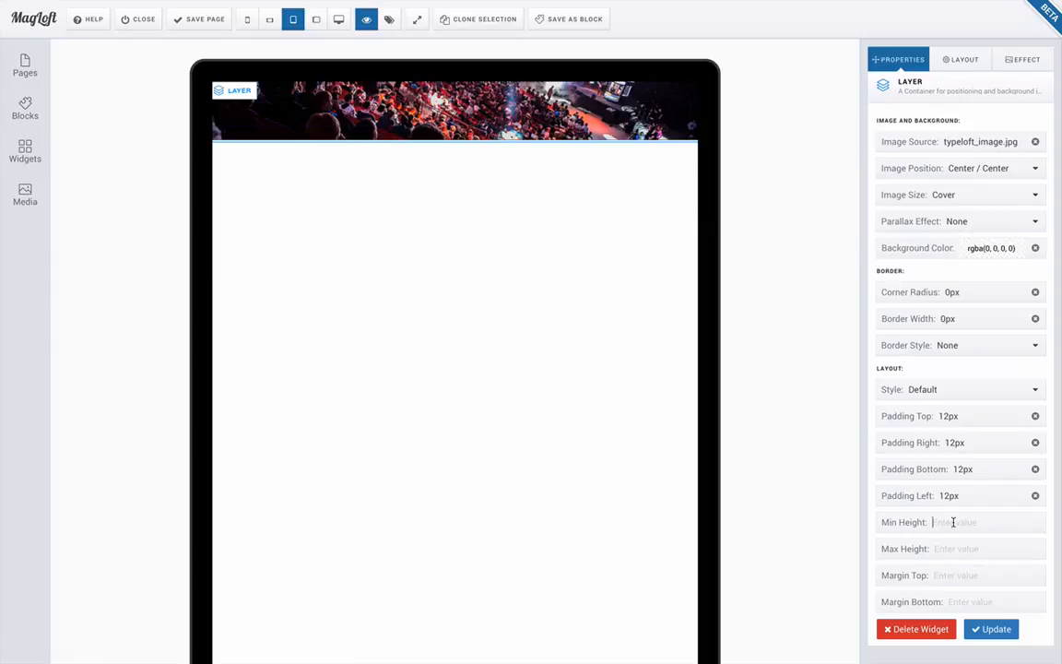
{"action": "type", "text": "100vh"}
{"action": "left_click", "coordinate": [983, 627]}
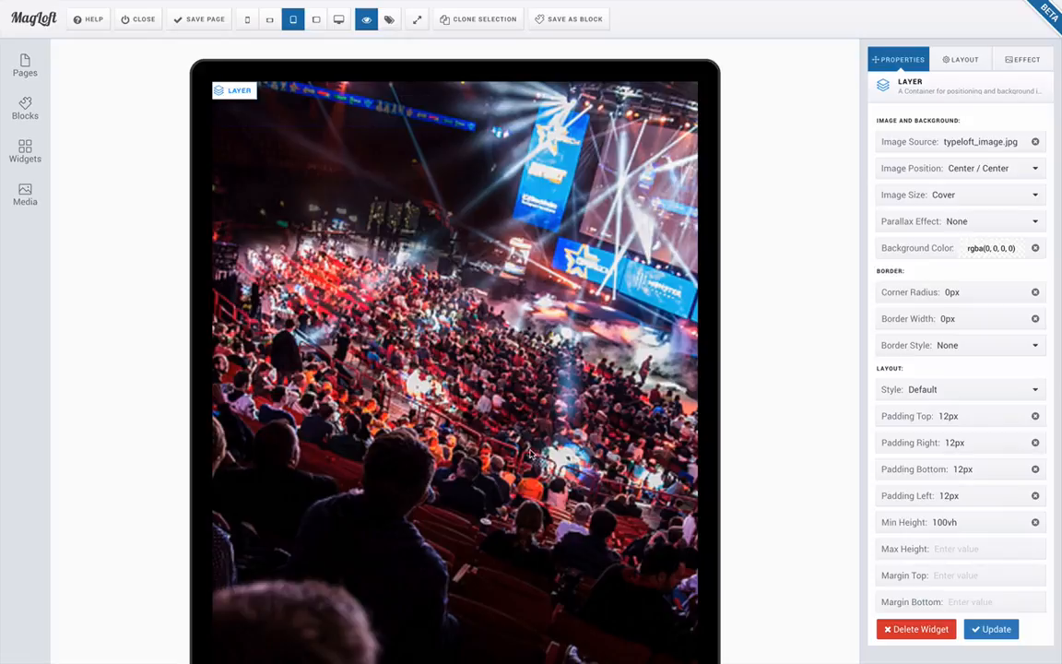
{"action": "scroll", "coordinate": [529, 454], "scroll_direction": "down", "scroll_amount": 3}
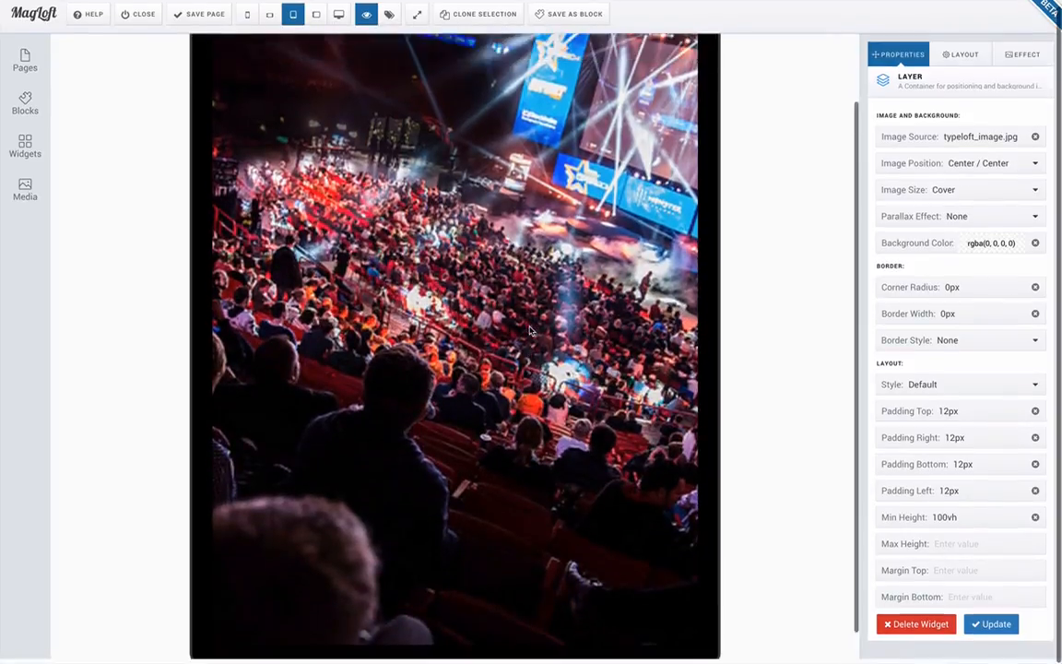
{"action": "scroll", "coordinate": [529, 331], "scroll_direction": "up", "scroll_amount": 3}
{"action": "scroll", "coordinate": [529, 331], "scroll_direction": "down", "scroll_amount": 3}
{"action": "scroll", "coordinate": [529, 331], "scroll_direction": "up", "scroll_amount": 1}
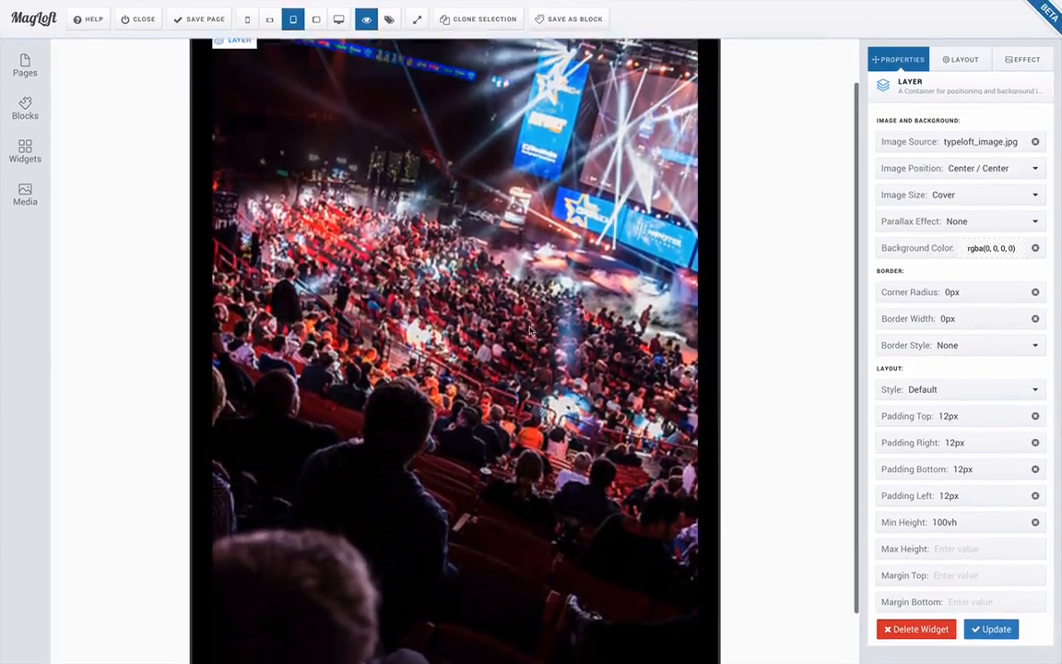
{"action": "scroll", "coordinate": [529, 331], "scroll_direction": "up", "scroll_amount": 2}
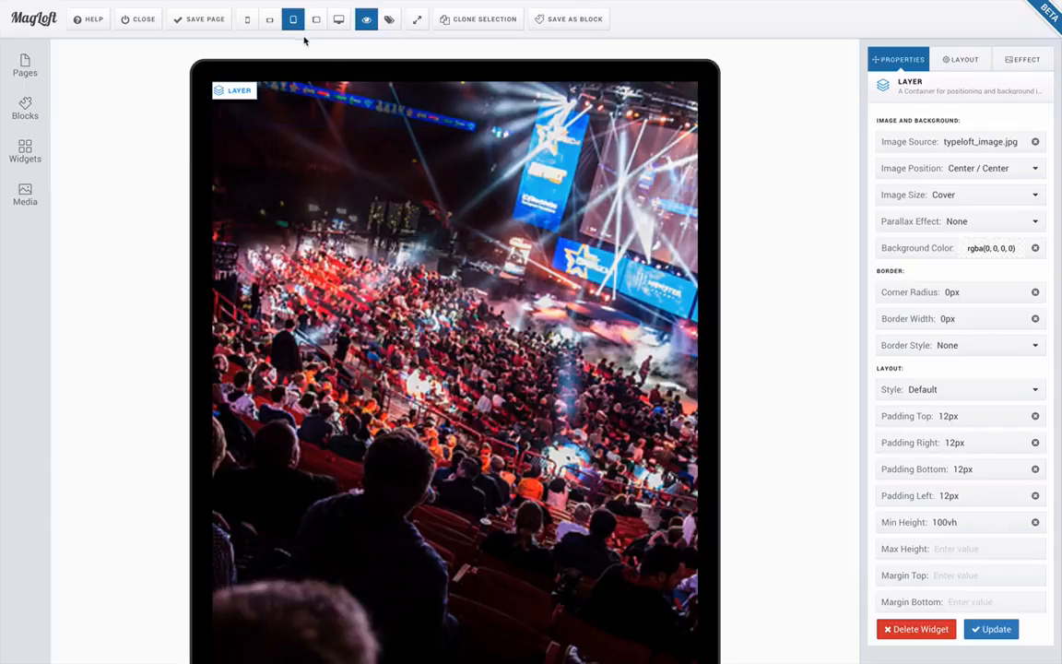
- Preview the page in phone portrait, phone landscape and tablet portrait to compare how the layer image is cropped
{"action": "left_click", "coordinate": [248, 20]}
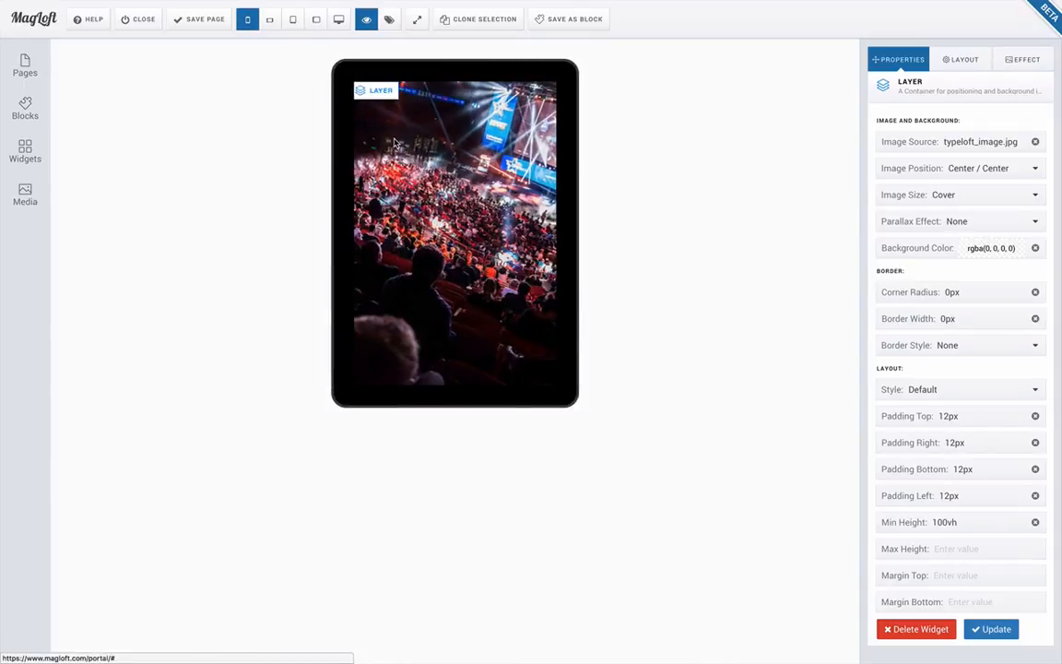
{"action": "left_click", "coordinate": [271, 22]}
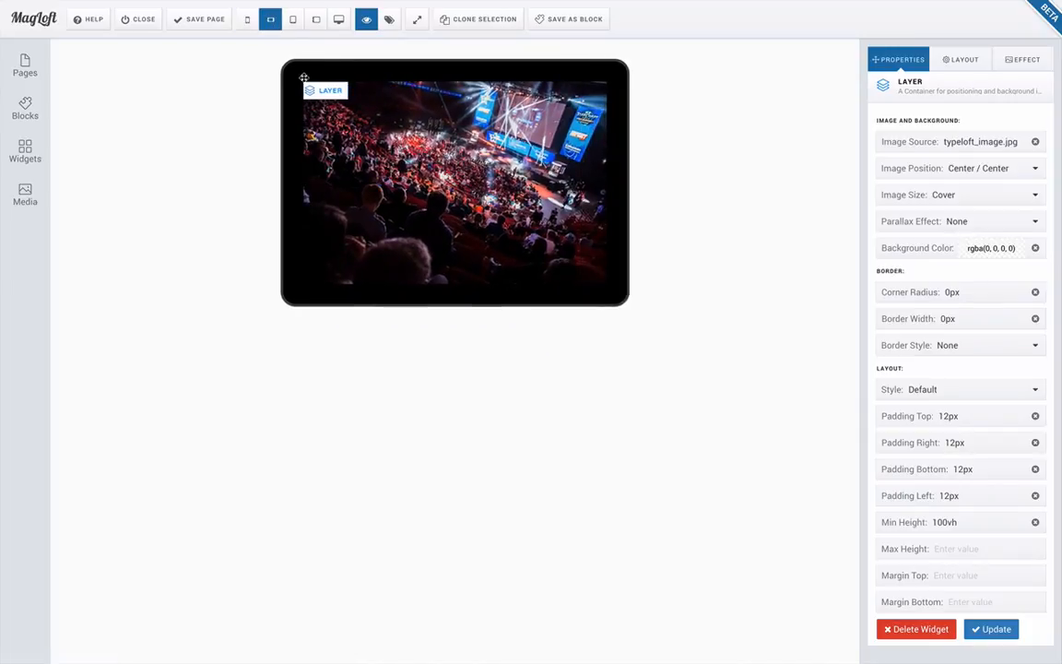
{"action": "left_click", "coordinate": [247, 22]}
{"action": "left_click", "coordinate": [247, 23]}
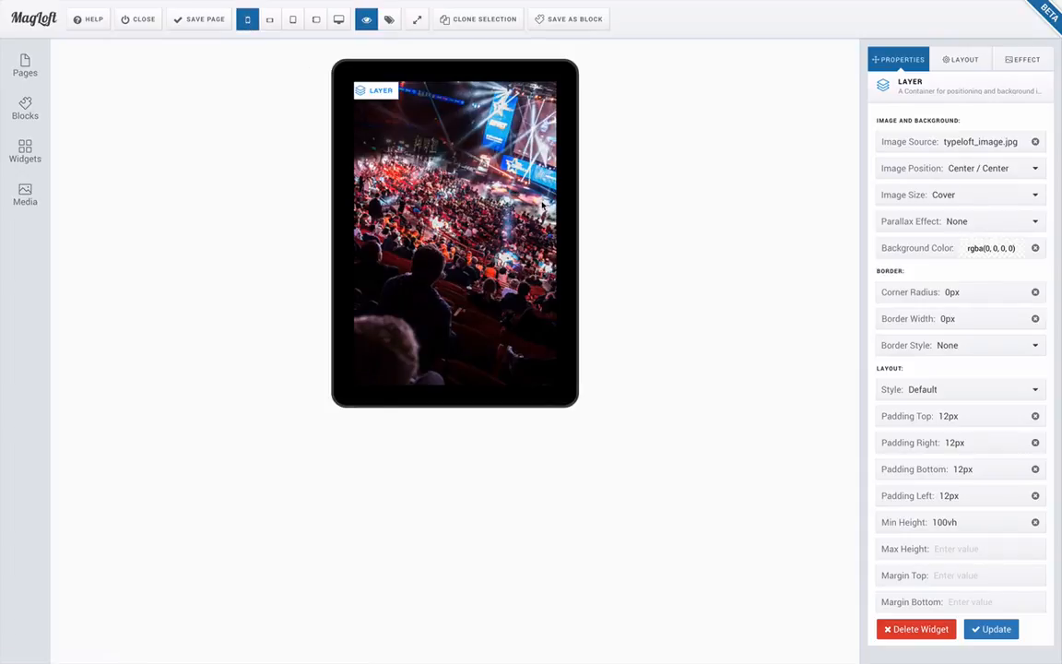
{"action": "left_click", "coordinate": [294, 22]}
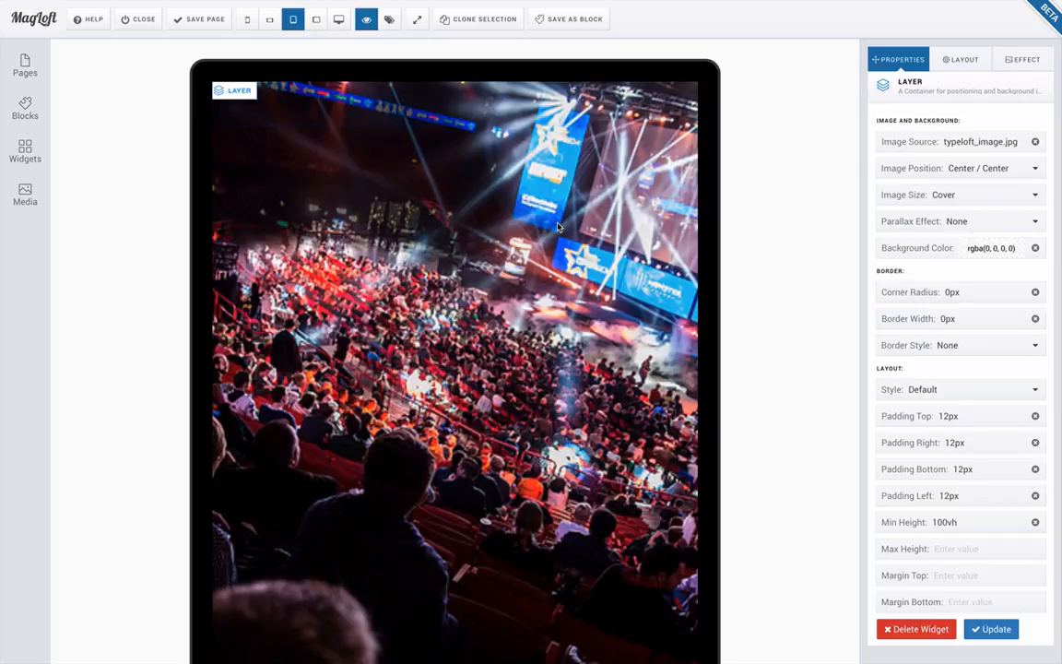
- Try the Center / Right image position in phone and tablet portrait views, then return the layer image to Center / Center
{"action": "left_click", "coordinate": [247, 23]}
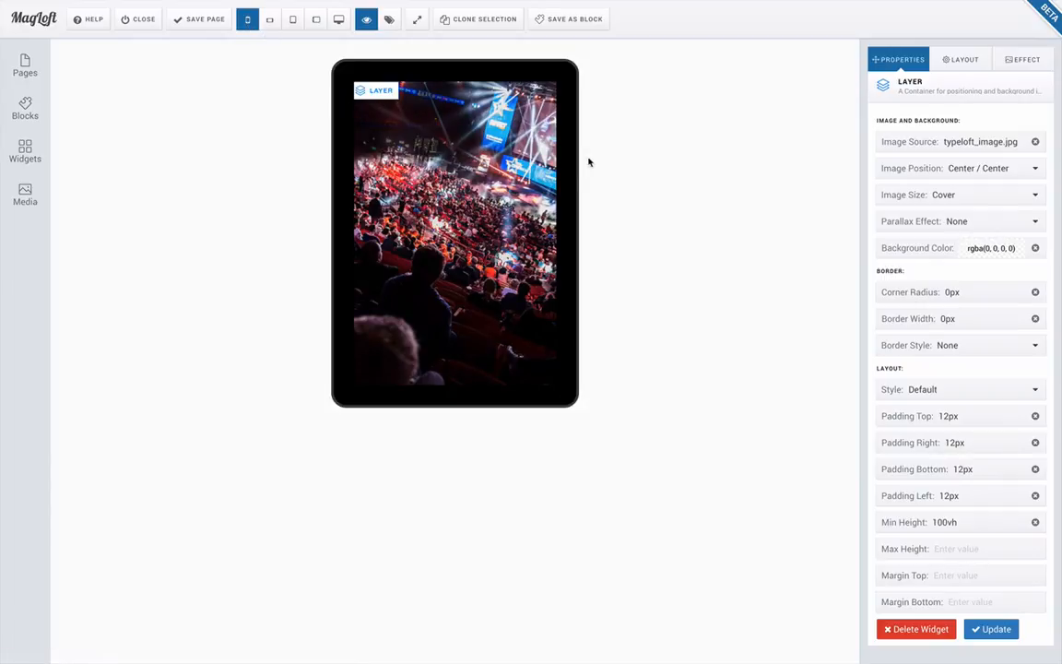
{"action": "left_click", "coordinate": [969, 170]}
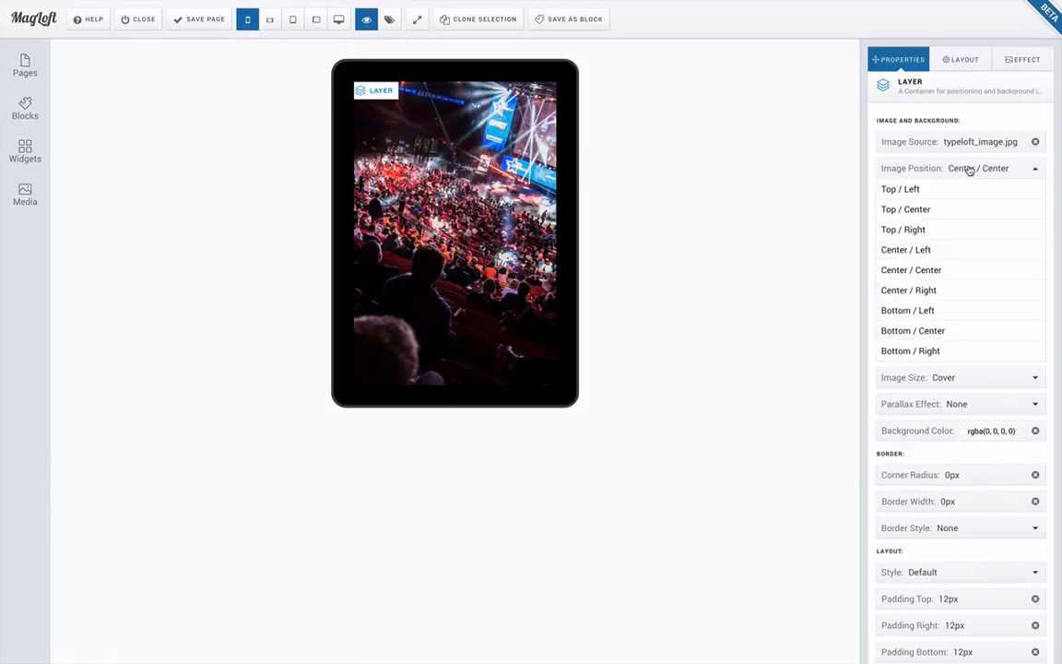
{"action": "left_click", "coordinate": [953, 291]}
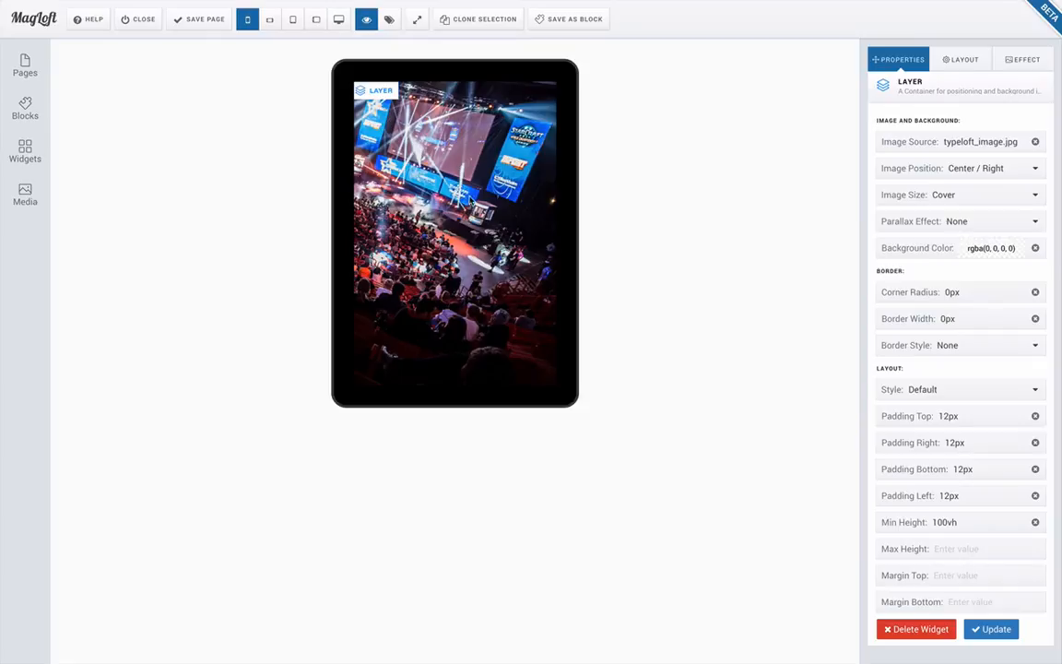
{"action": "left_click", "coordinate": [294, 19]}
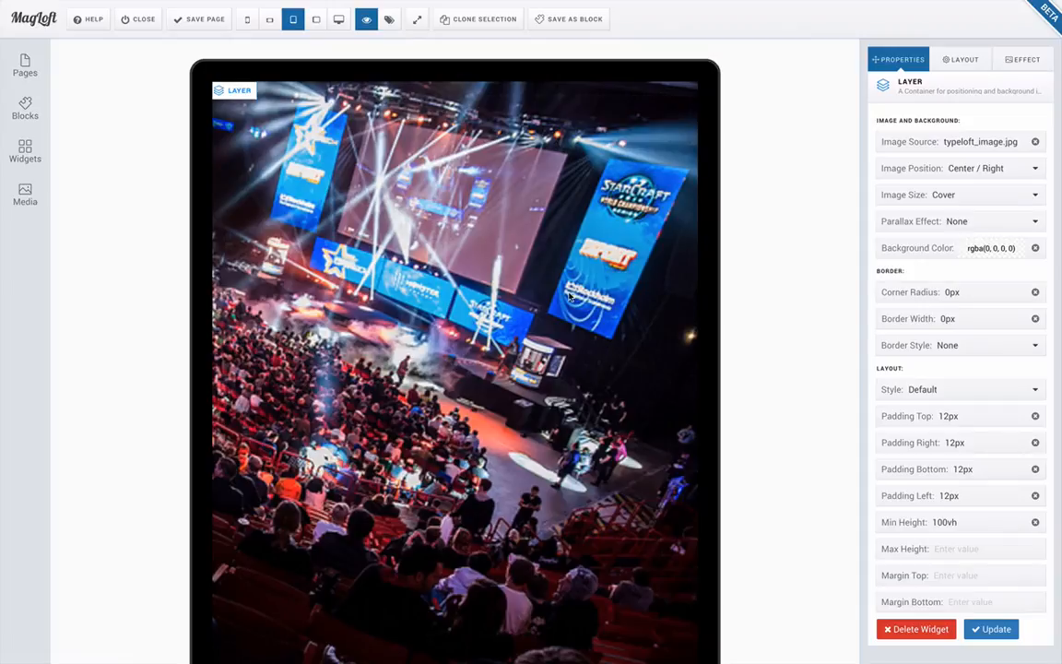
{"action": "left_click", "coordinate": [975, 167]}
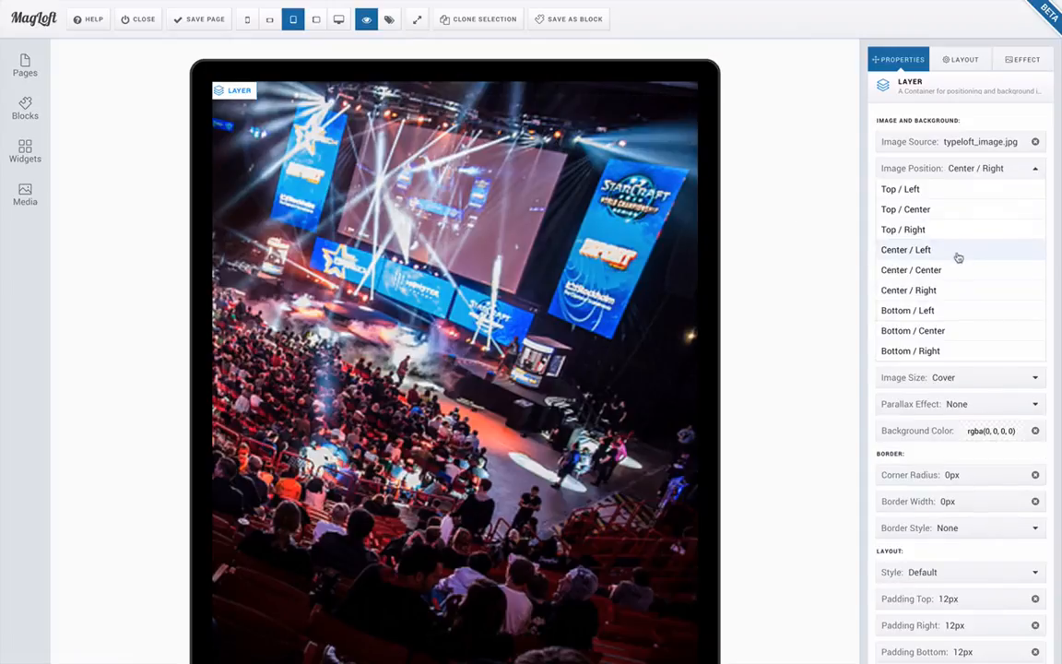
{"action": "left_click", "coordinate": [927, 270]}
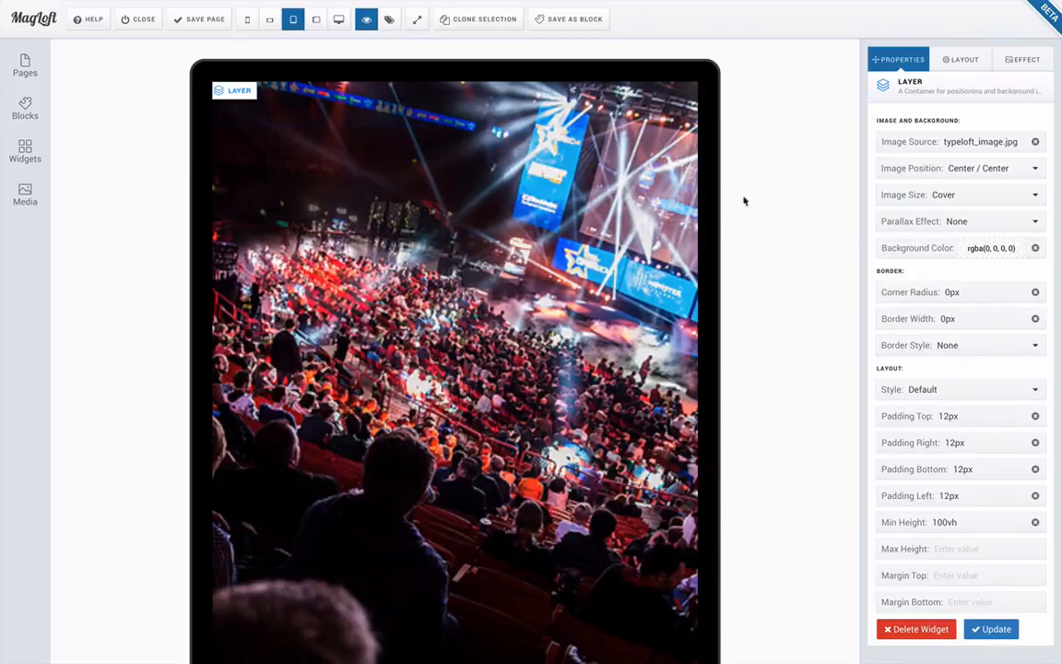
- Try the image position Center / Right again and compare it in portrait and landscape on both phone and tablet
{"action": "left_click", "coordinate": [968, 170]}
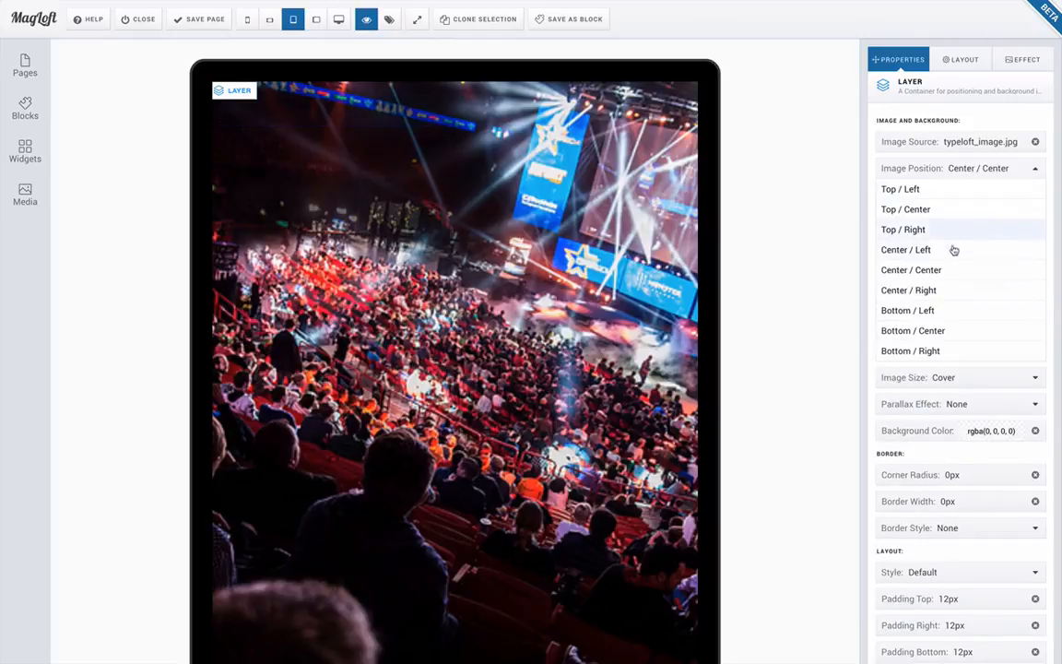
{"action": "left_click", "coordinate": [935, 291]}
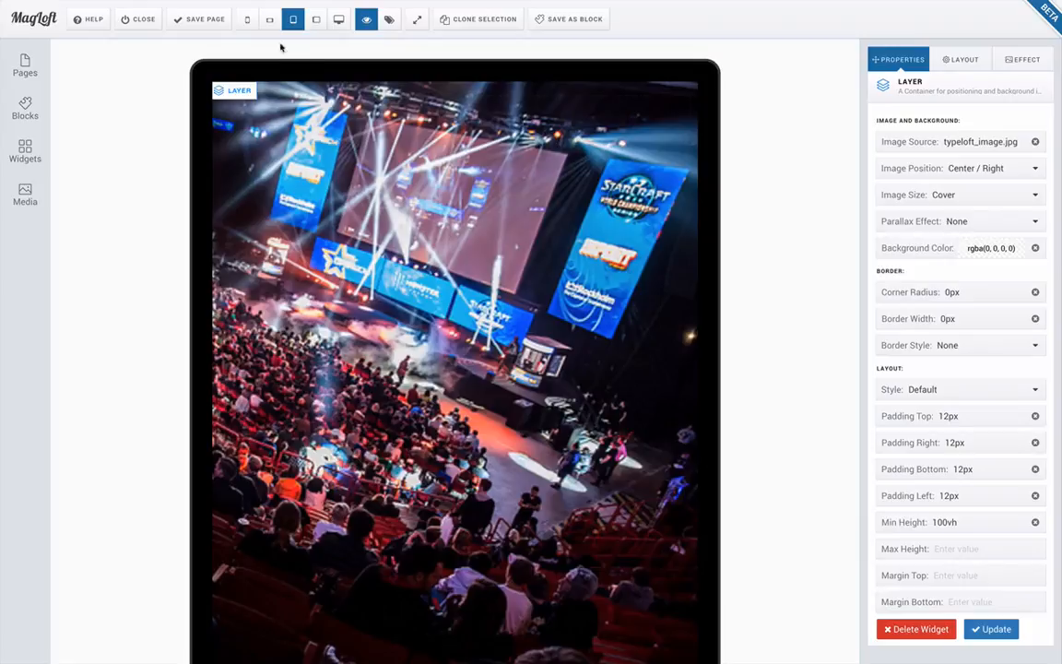
{"action": "left_click", "coordinate": [248, 20]}
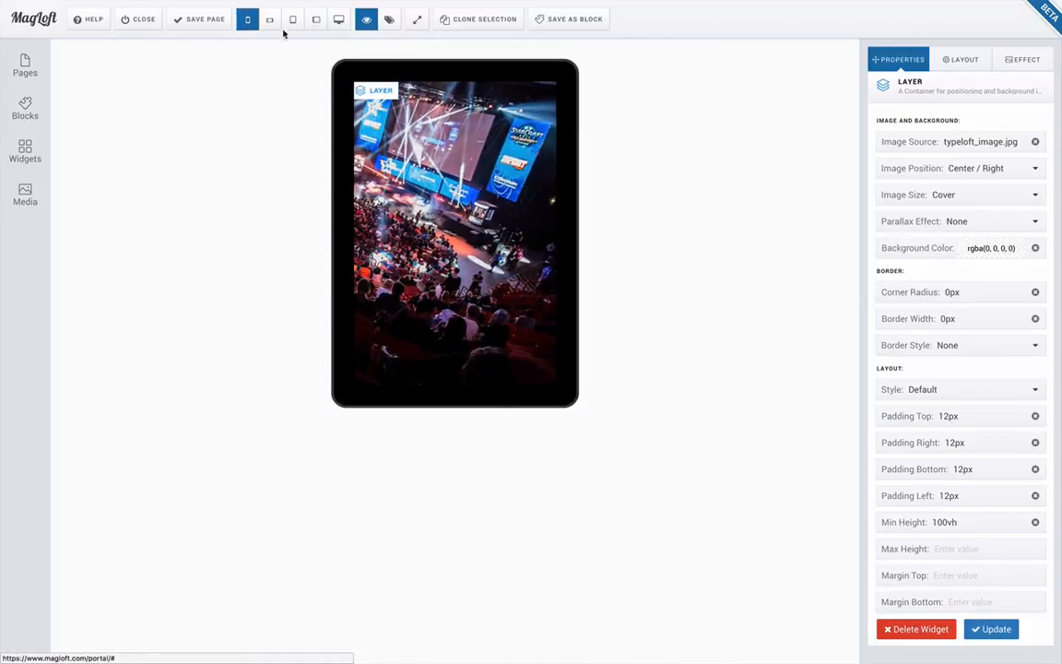
{"action": "left_click", "coordinate": [269, 20]}
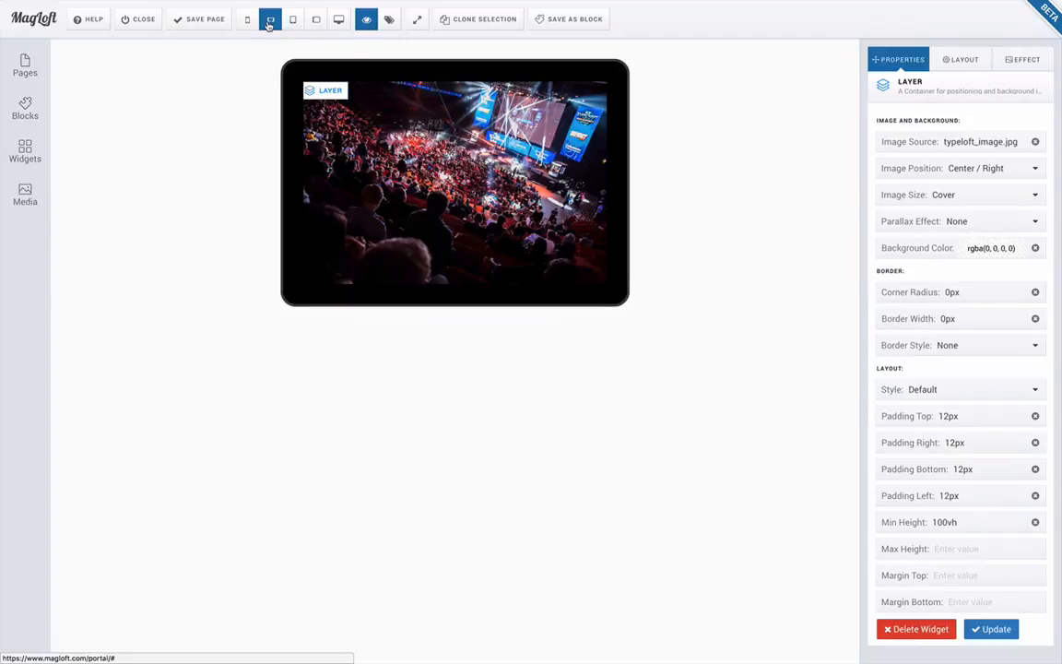
{"action": "left_click", "coordinate": [316, 23]}
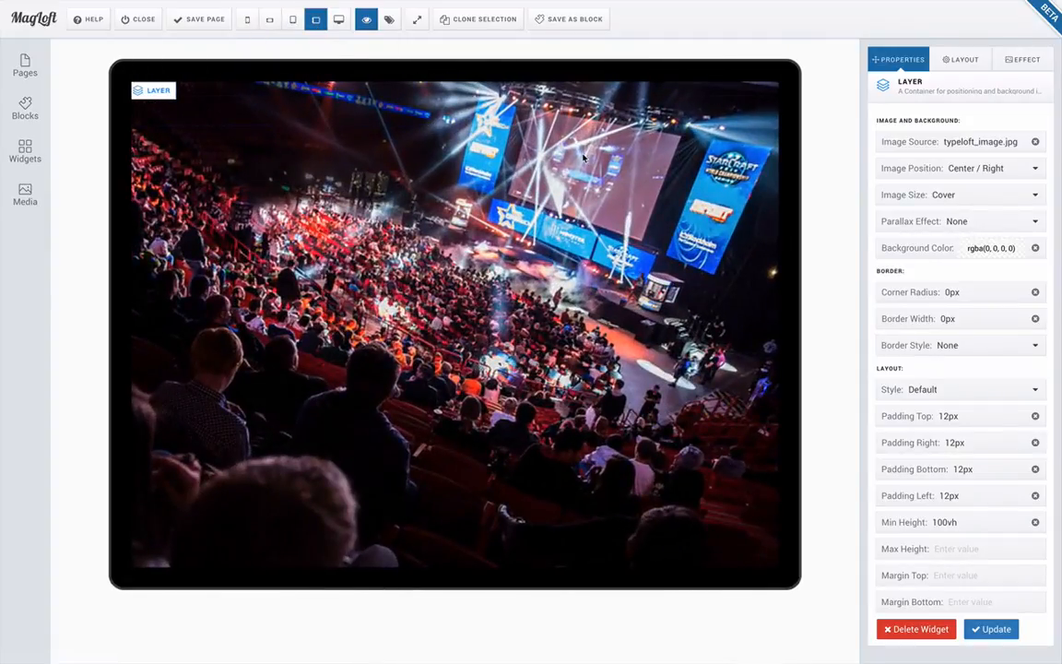
{"action": "left_click", "coordinate": [292, 20]}
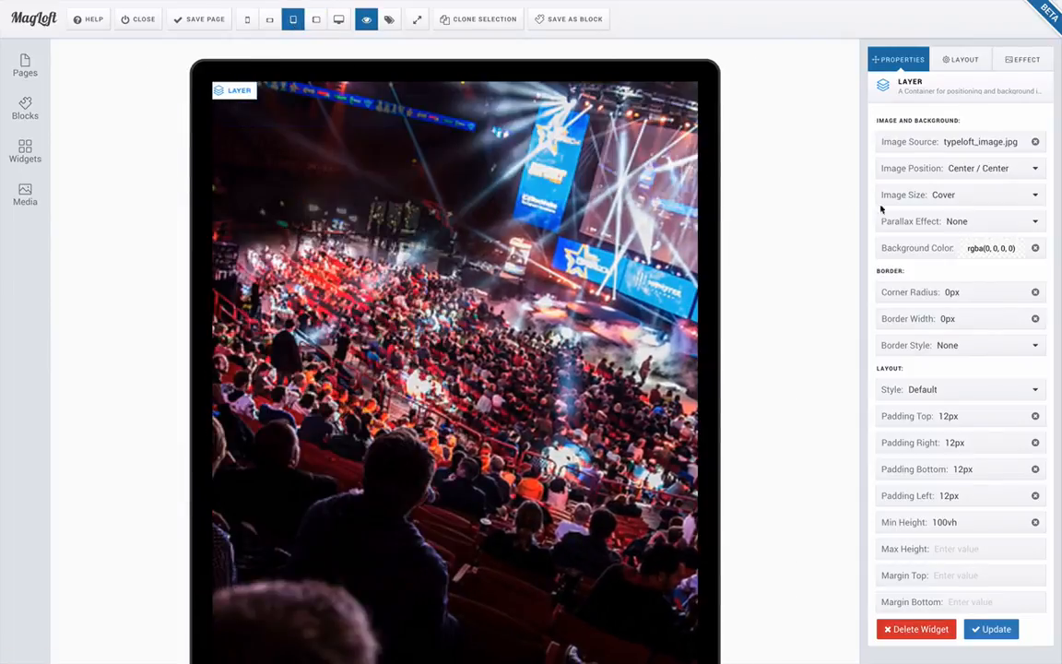
- Try the Original Size option for the layer image and inspect it on the tablet portrait page
{"action": "left_click", "coordinate": [963, 196]}
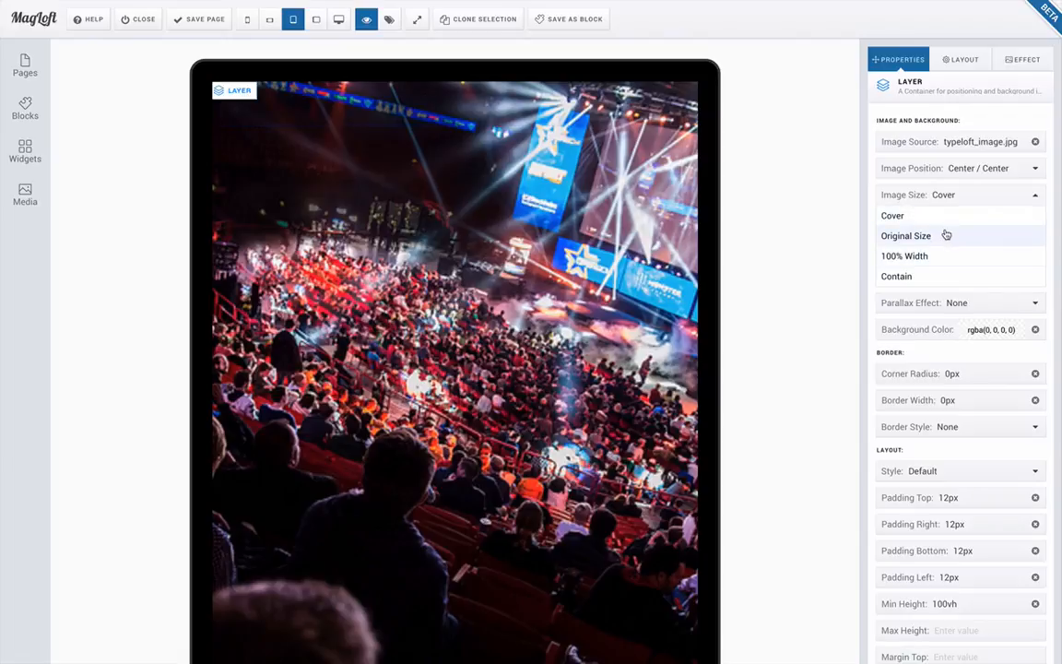
{"action": "left_click", "coordinate": [946, 236]}
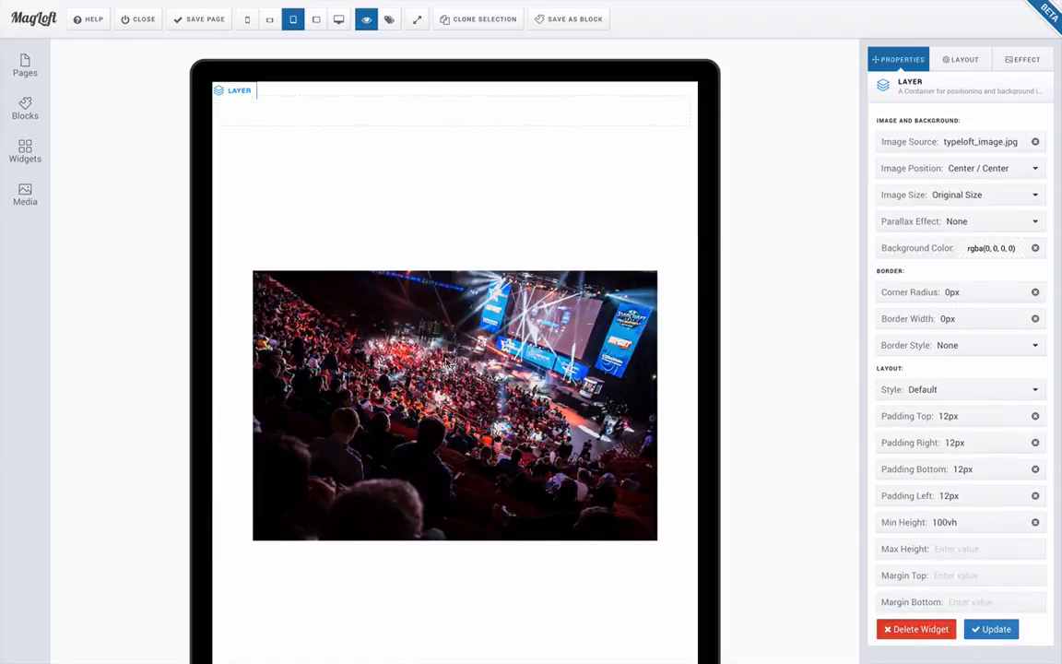
{"action": "scroll", "coordinate": [403, 325], "scroll_direction": "down", "scroll_amount": 1}
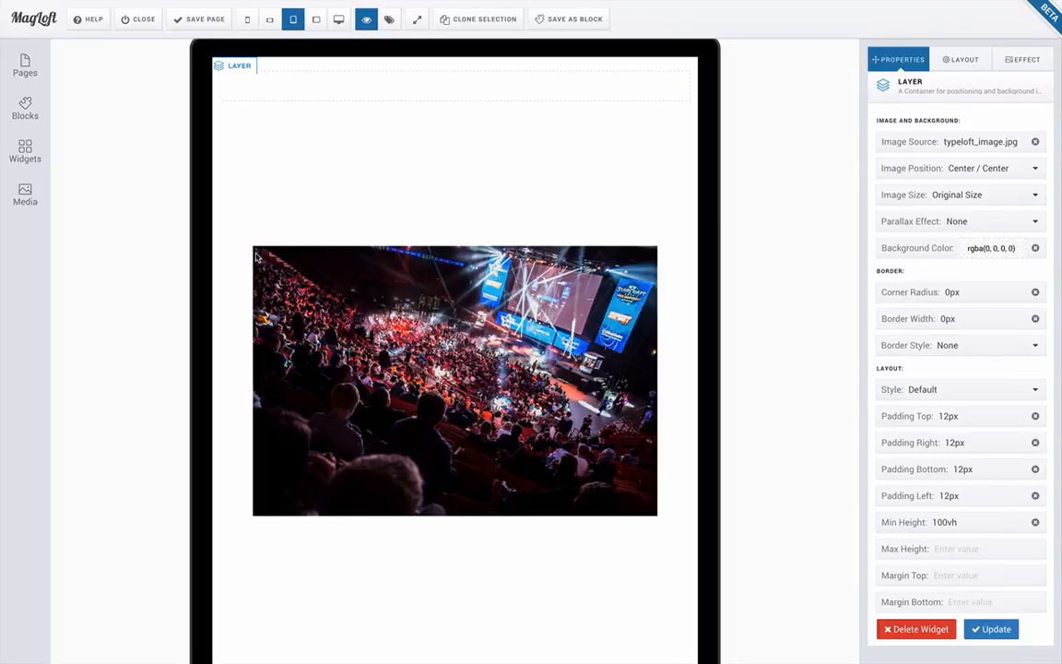
{"action": "scroll", "coordinate": [458, 314], "scroll_direction": "down", "scroll_amount": 2}
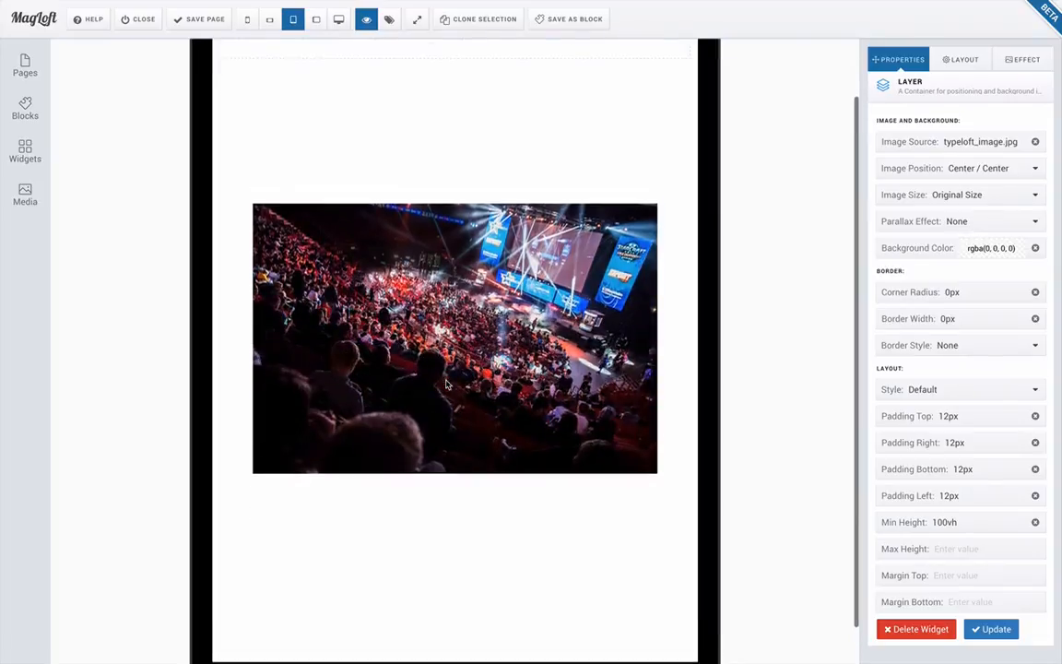
{"action": "scroll", "coordinate": [652, 314], "scroll_direction": "up", "scroll_amount": 1}
{"action": "scroll", "coordinate": [652, 314], "scroll_direction": "up", "scroll_amount": 2}
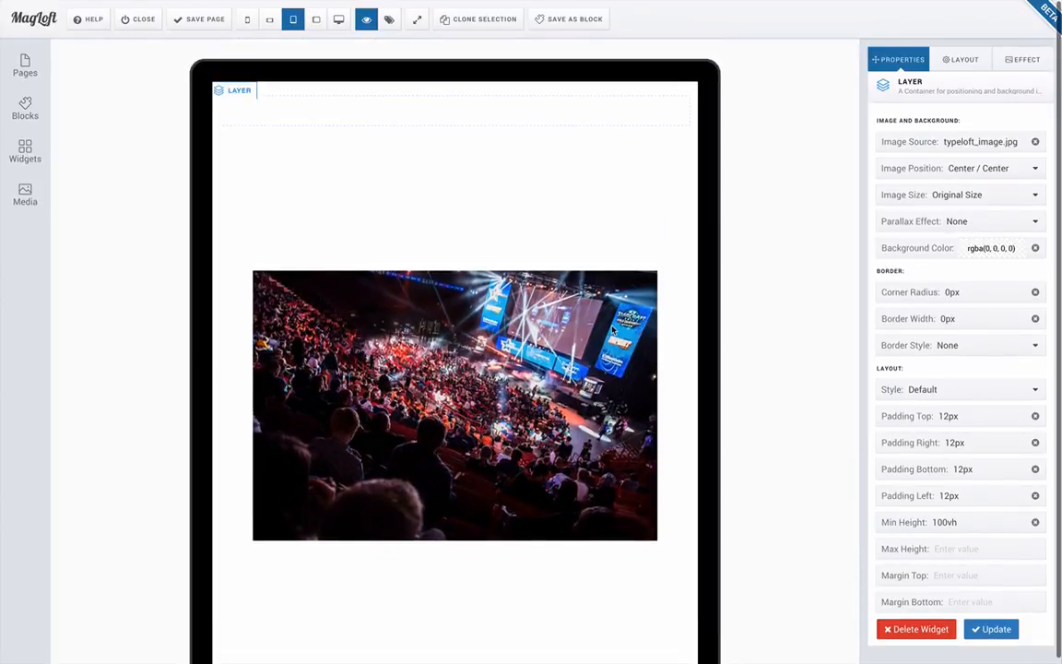
- Set the layer's image size to 100% Width and preview the page in phone portrait
{"action": "left_click", "coordinate": [961, 195]}
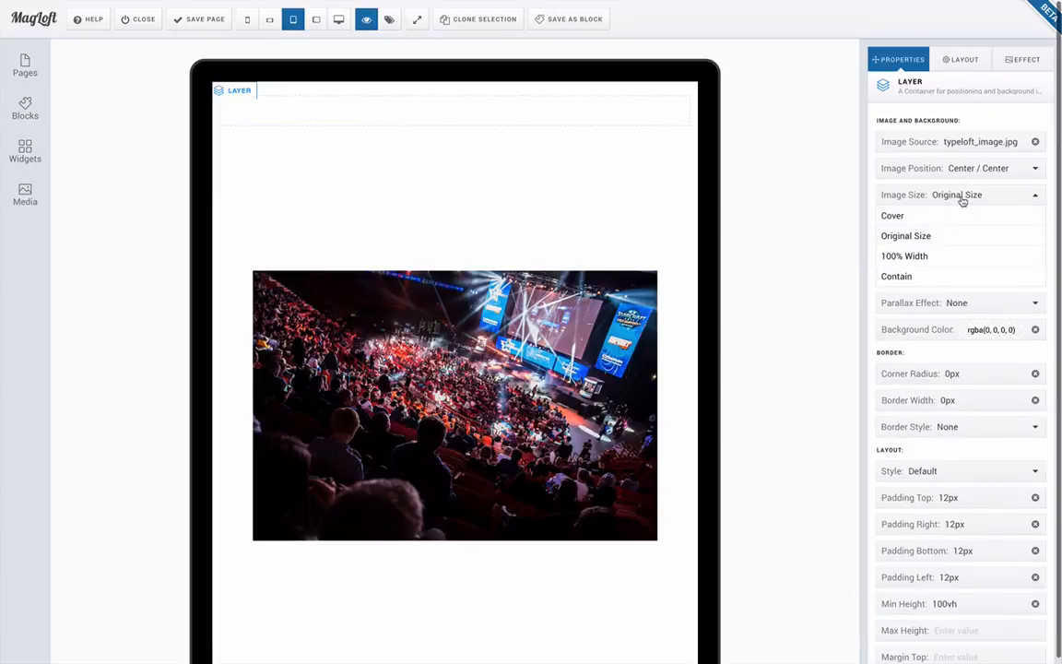
{"action": "left_click", "coordinate": [926, 258]}
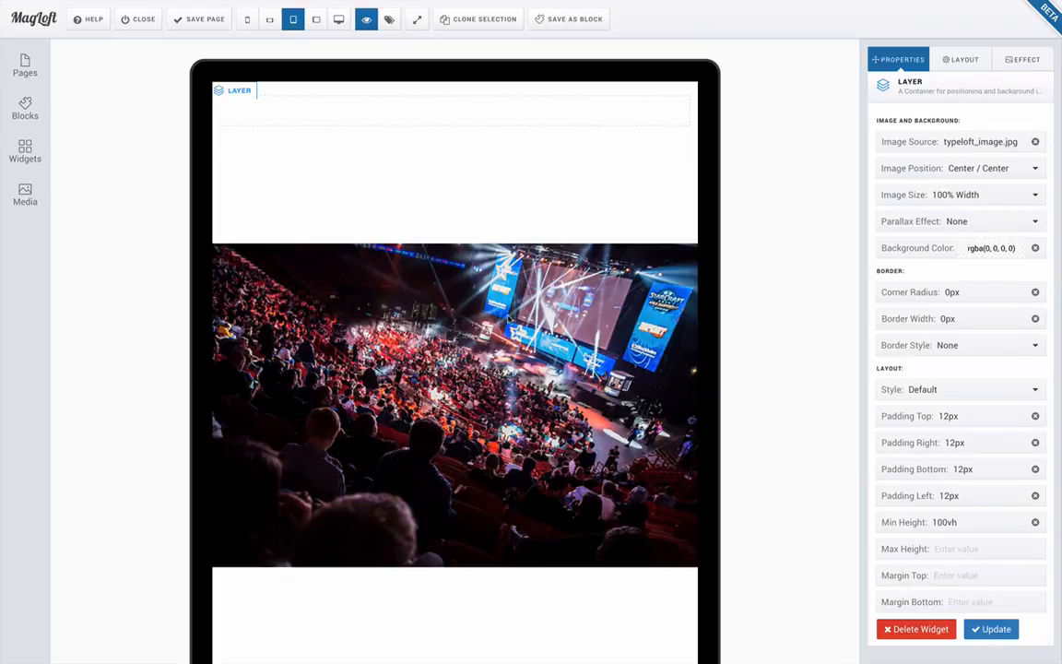
{"action": "left_click", "coordinate": [248, 23]}
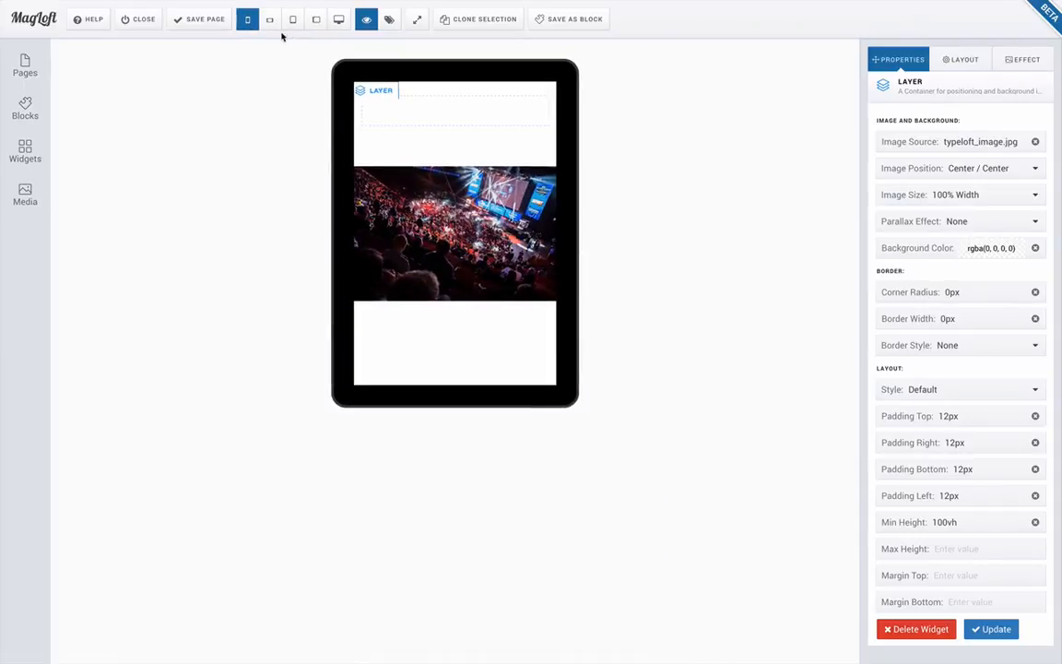
- Preview the 100% Width layer image in phone landscape and tablet portrait
{"action": "left_click", "coordinate": [270, 23]}
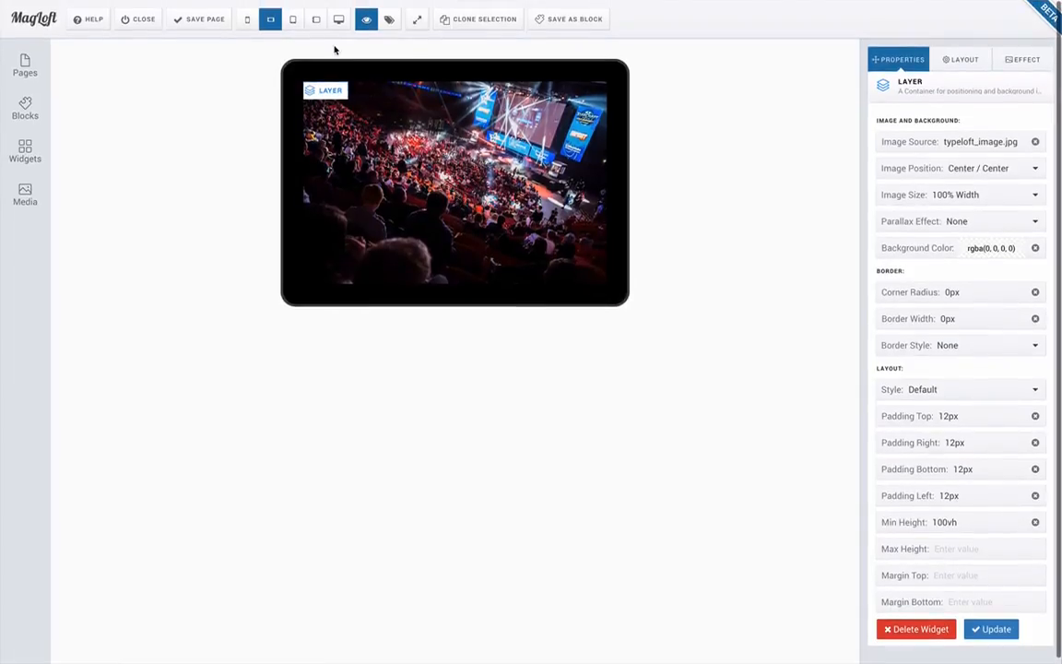
{"action": "left_click", "coordinate": [293, 23]}
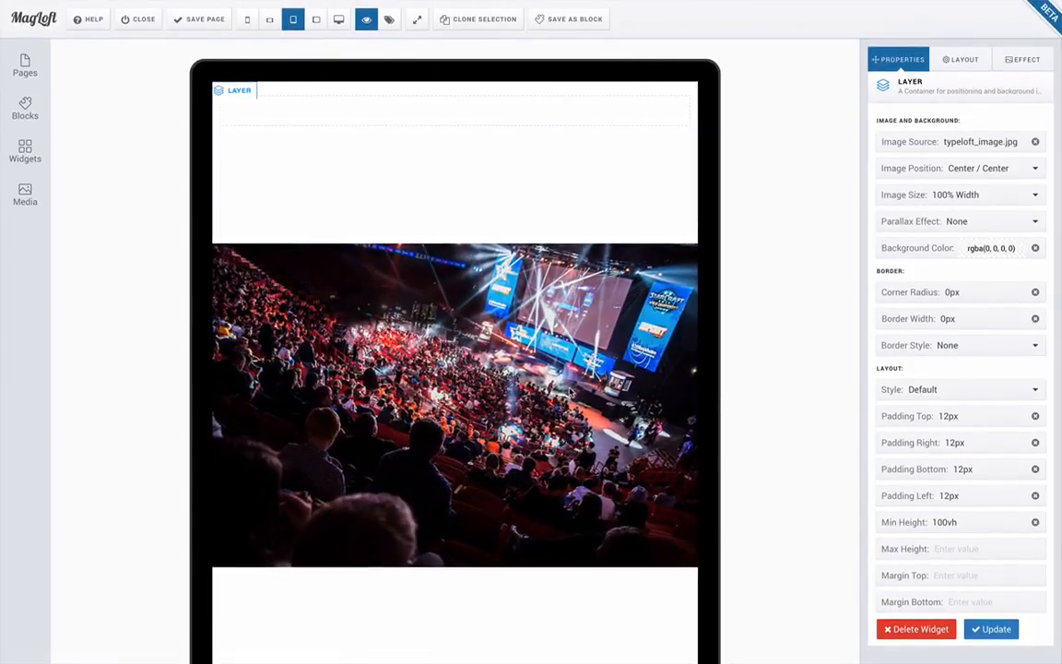
- Try the Contain image size in phone and tablet portrait, then set the layer's image size to Cover
{"action": "left_click", "coordinate": [961, 195]}
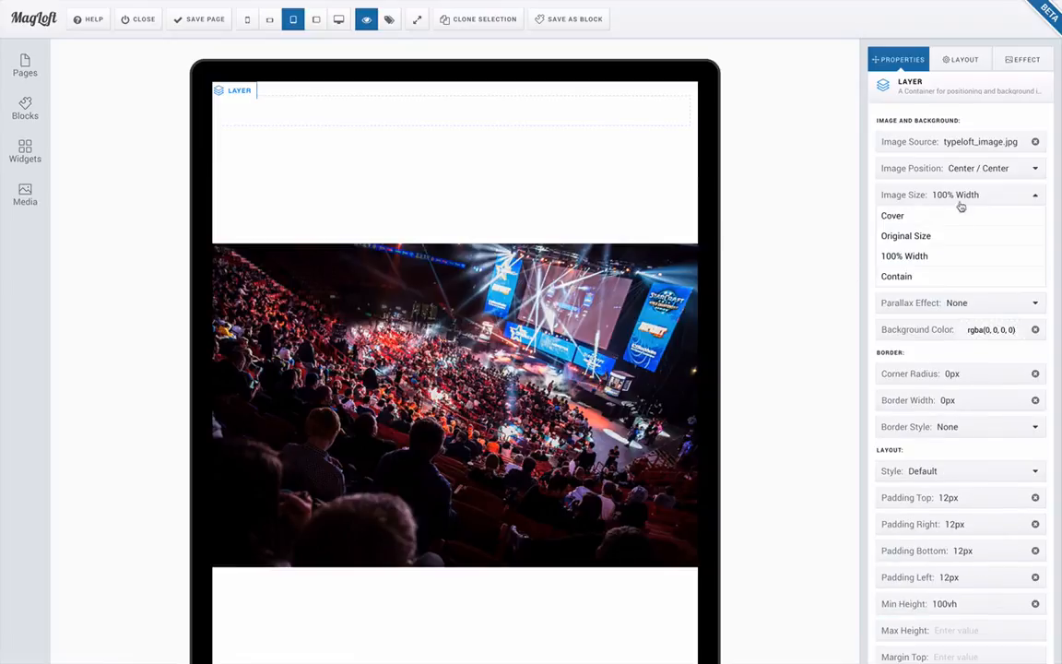
{"action": "left_click", "coordinate": [928, 276]}
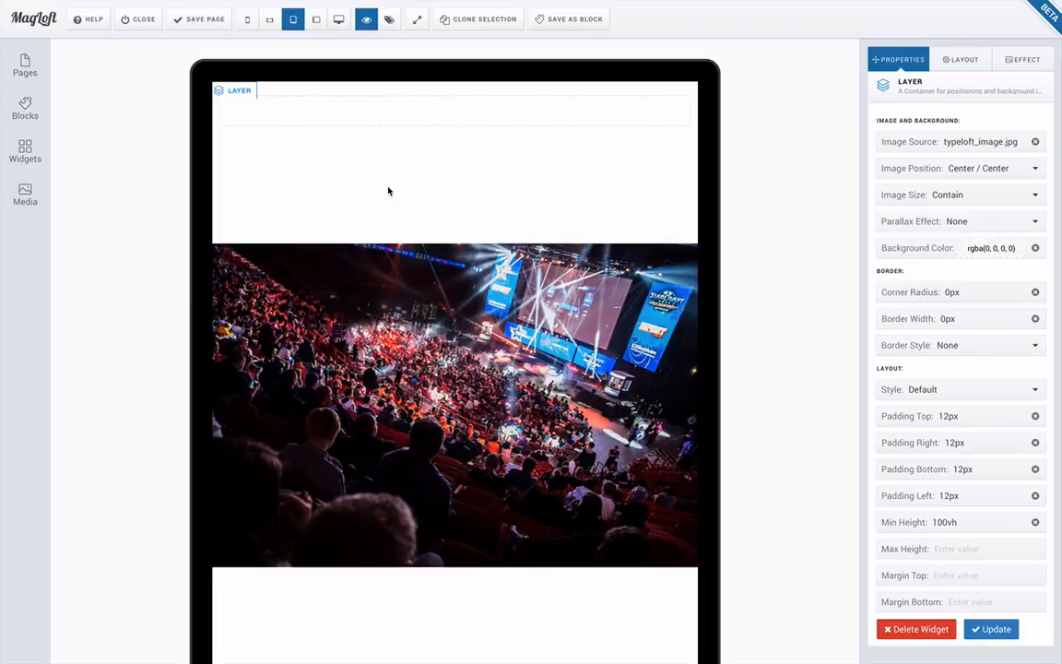
{"action": "left_click", "coordinate": [247, 20]}
{"action": "left_click", "coordinate": [292, 20]}
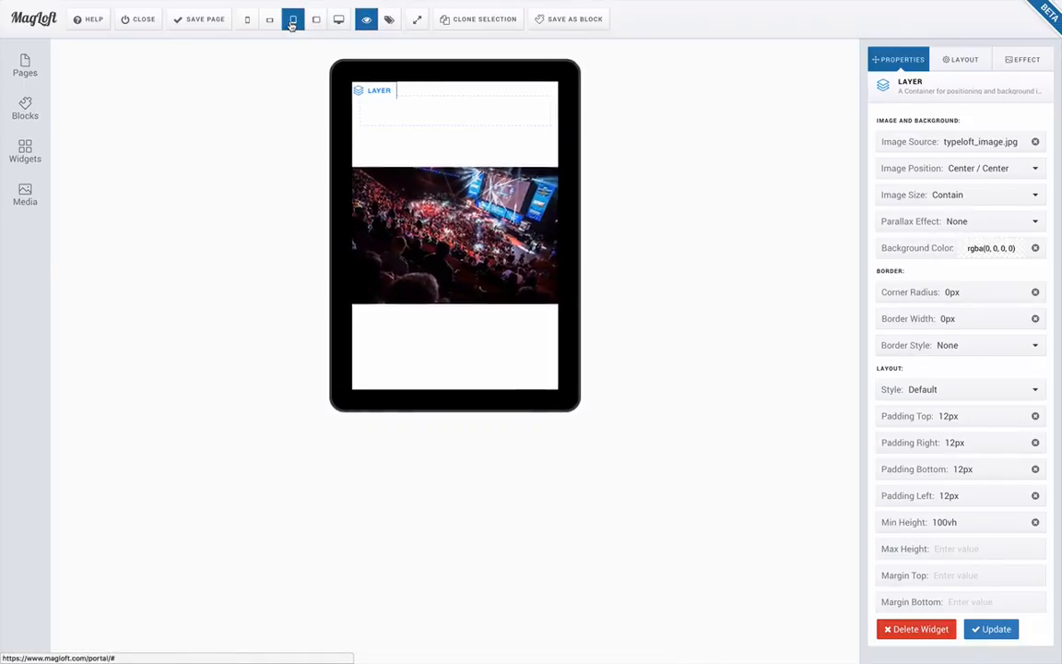
{"action": "left_click", "coordinate": [967, 199]}
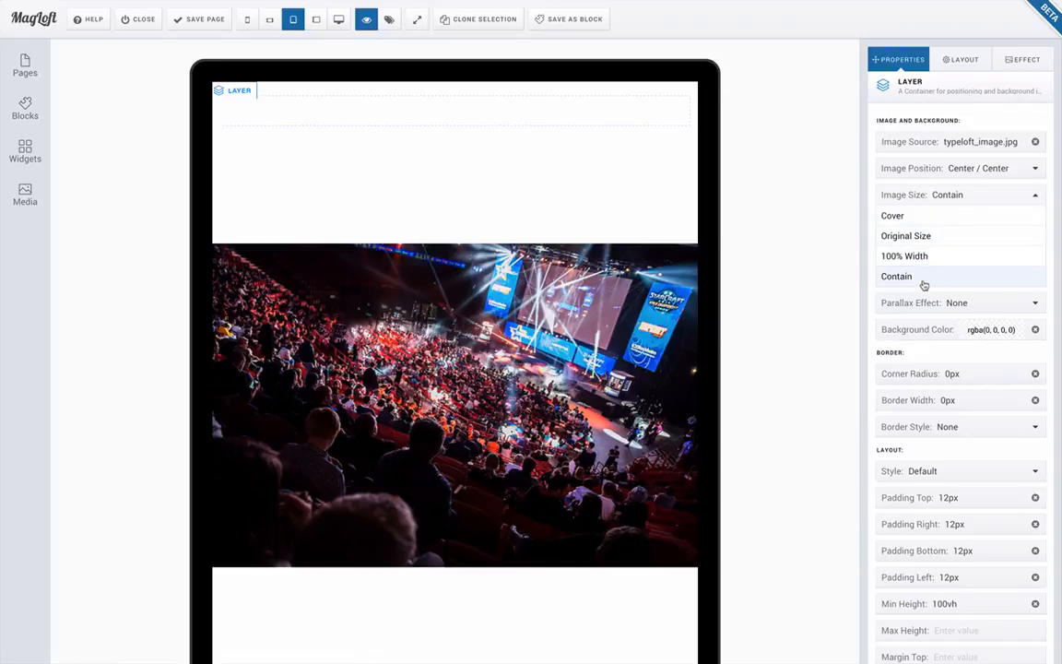
{"action": "left_click", "coordinate": [892, 216]}
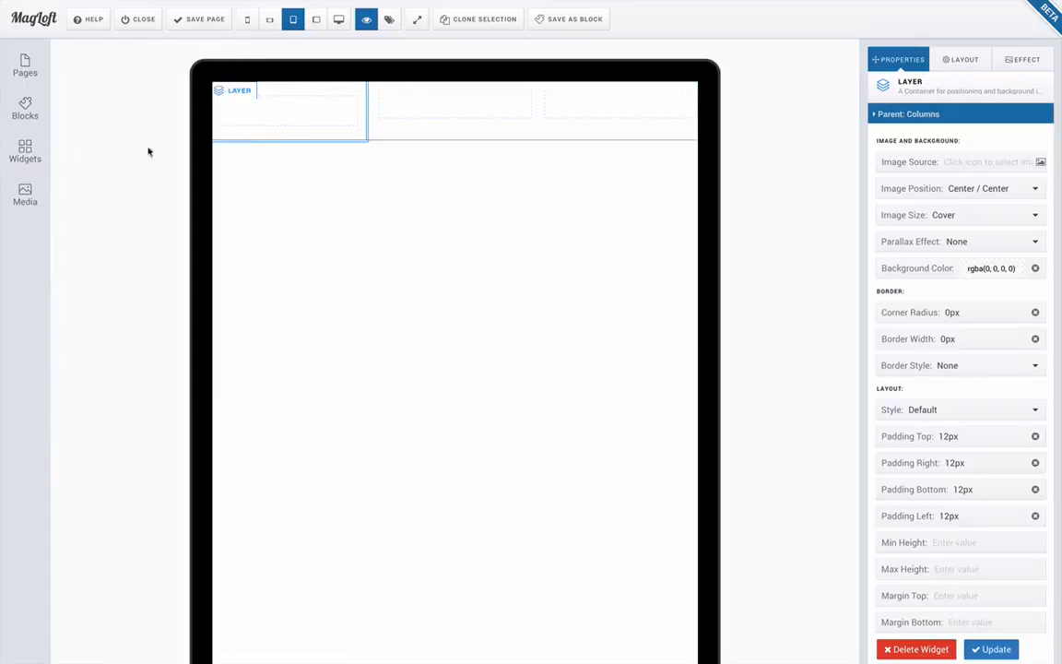
- Add Layer widgets to the second and third columns of the three-column page
{"action": "left_click", "coordinate": [25, 150]}
{"action": "left_click_drag", "start_coordinate": [103, 171], "coordinate": [618, 106]}
{"action": "left_click", "coordinate": [25, 150]}
- Set the column layers' background images in order: the hexagon logo, the dreamhack.jpg arena photo, and the dark portrait emblem
{"action": "left_click", "coordinate": [311, 120]}
{"action": "left_click", "coordinate": [1040, 162]}
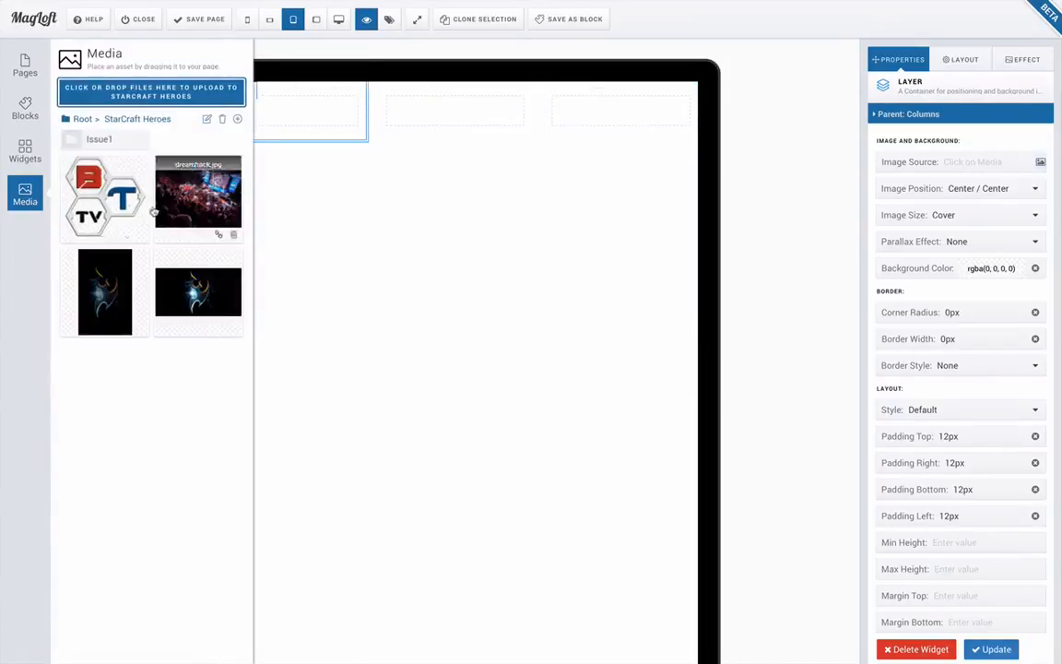
{"action": "left_click", "coordinate": [106, 198]}
{"action": "left_click", "coordinate": [454, 110]}
{"action": "left_click", "coordinate": [1041, 162]}
{"action": "left_click", "coordinate": [198, 199]}
{"action": "left_click", "coordinate": [634, 119]}
{"action": "left_click", "coordinate": [1040, 162]}
{"action": "left_click", "coordinate": [91, 311]}
{"action": "left_click", "coordinate": [24, 194]}
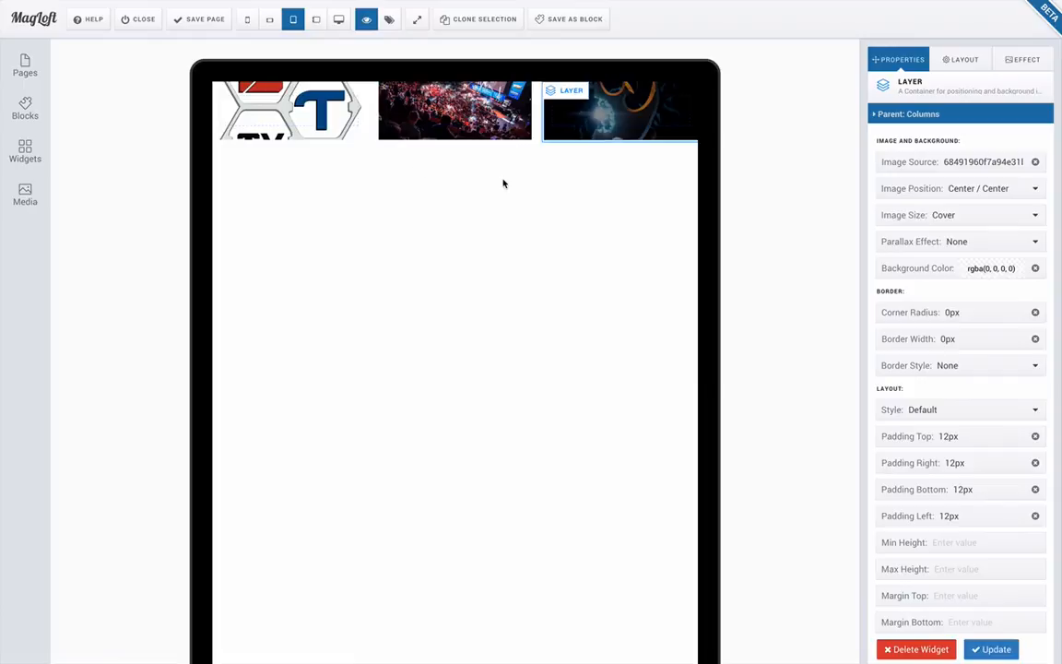
- Set the minimum height of all three column layers to 30vh
{"action": "left_click", "coordinate": [305, 118]}
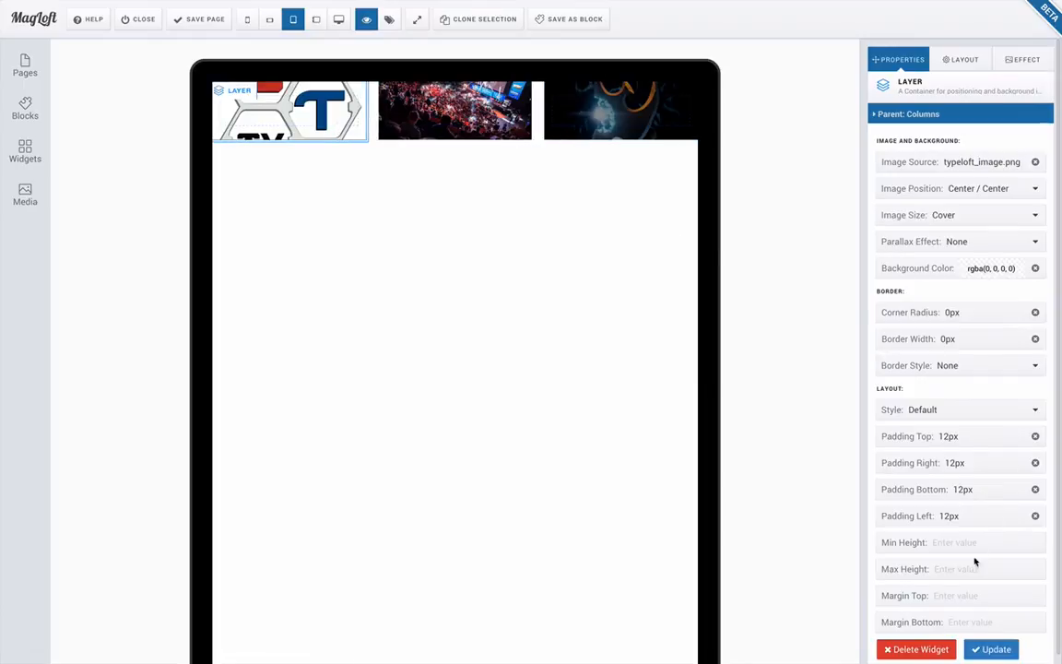
{"action": "left_click", "coordinate": [943, 543]}
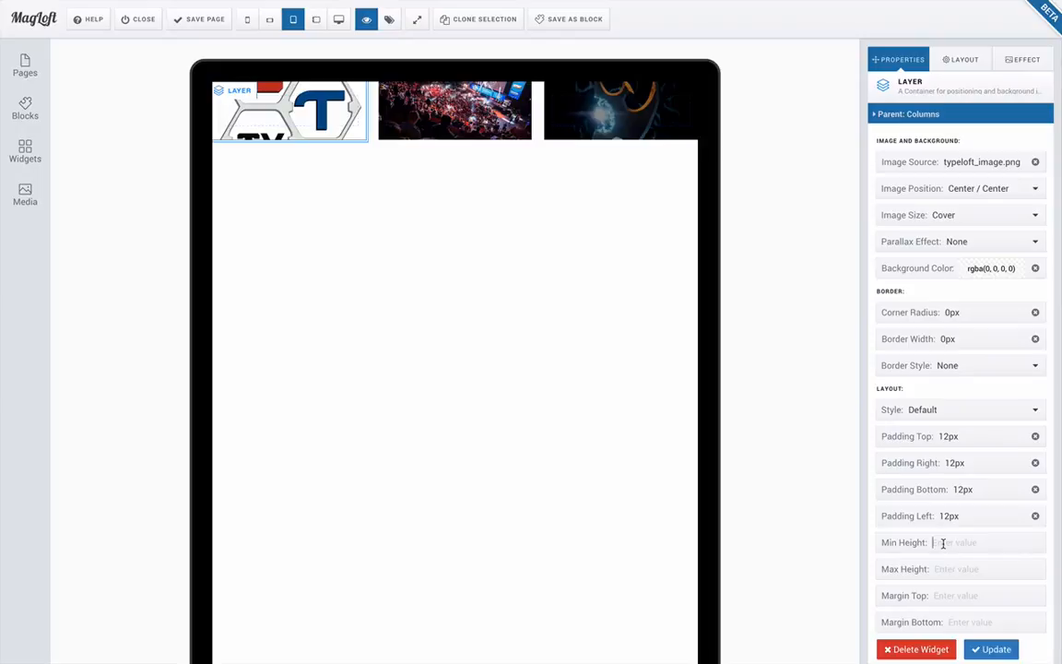
{"action": "type", "text": "30vh"}
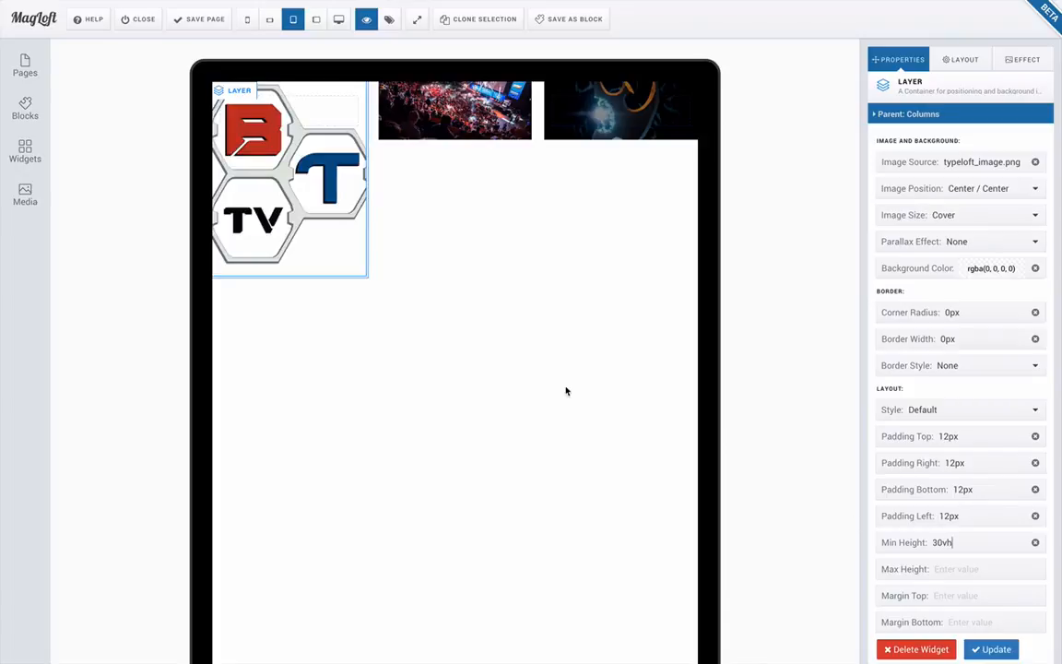
{"action": "left_click", "coordinate": [410, 104]}
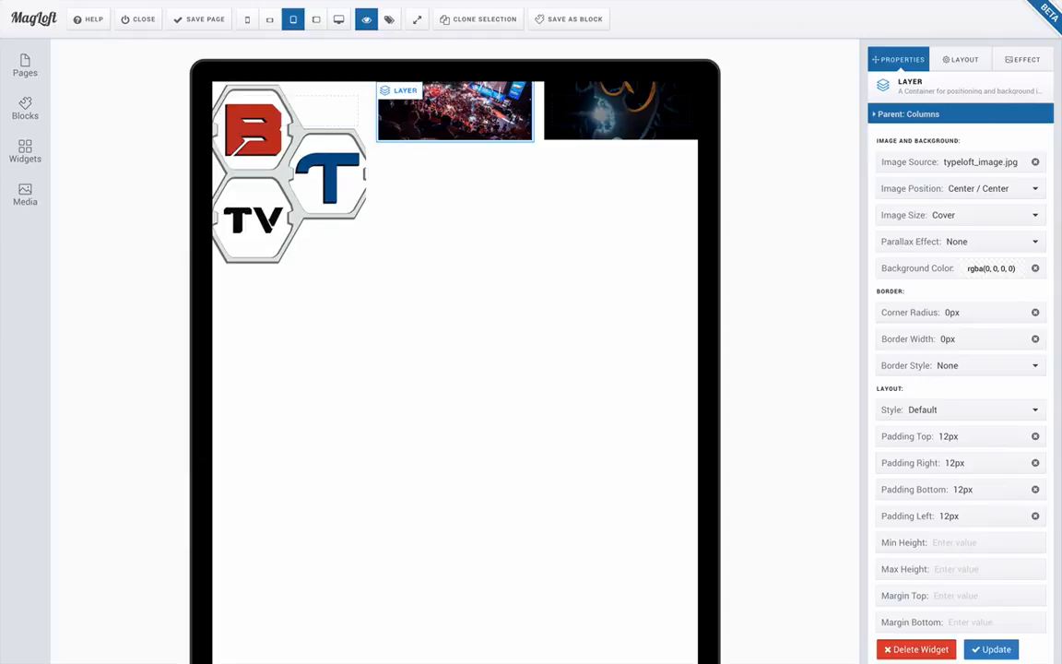
{"action": "type", "text": "30vh"}
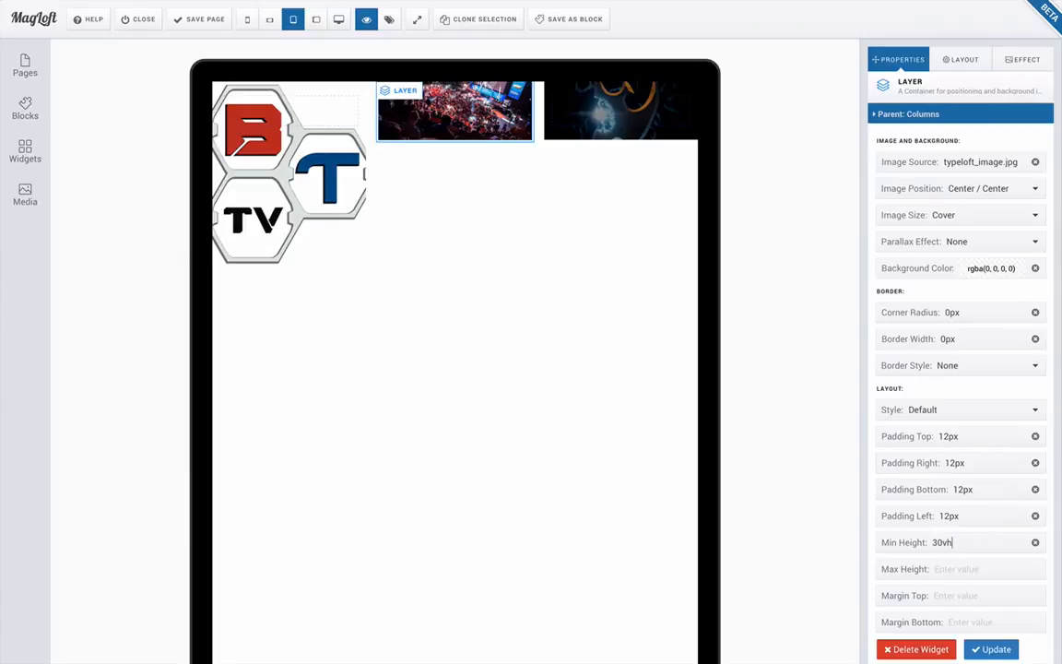
{"action": "left_click", "coordinate": [582, 153]}
{"action": "left_click", "coordinate": [591, 121]}
{"action": "left_click", "coordinate": [964, 544]}
{"action": "type", "text": "30vh"}
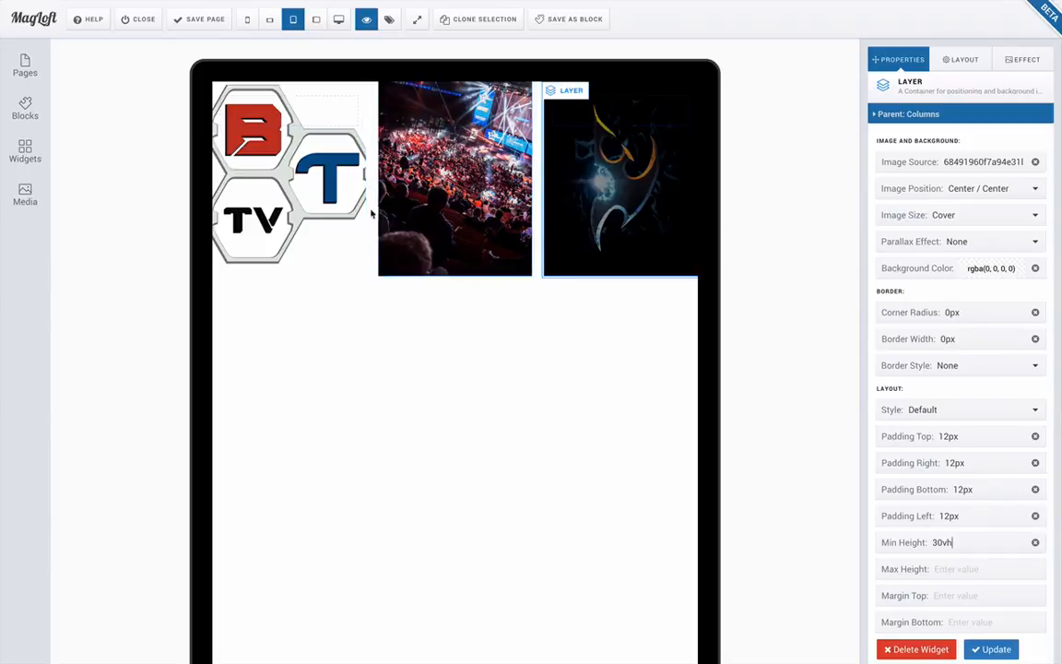
- Set the middle column layer's image position to Center / Right and compare the page in tablet landscape and portrait
{"action": "left_click", "coordinate": [429, 171]}
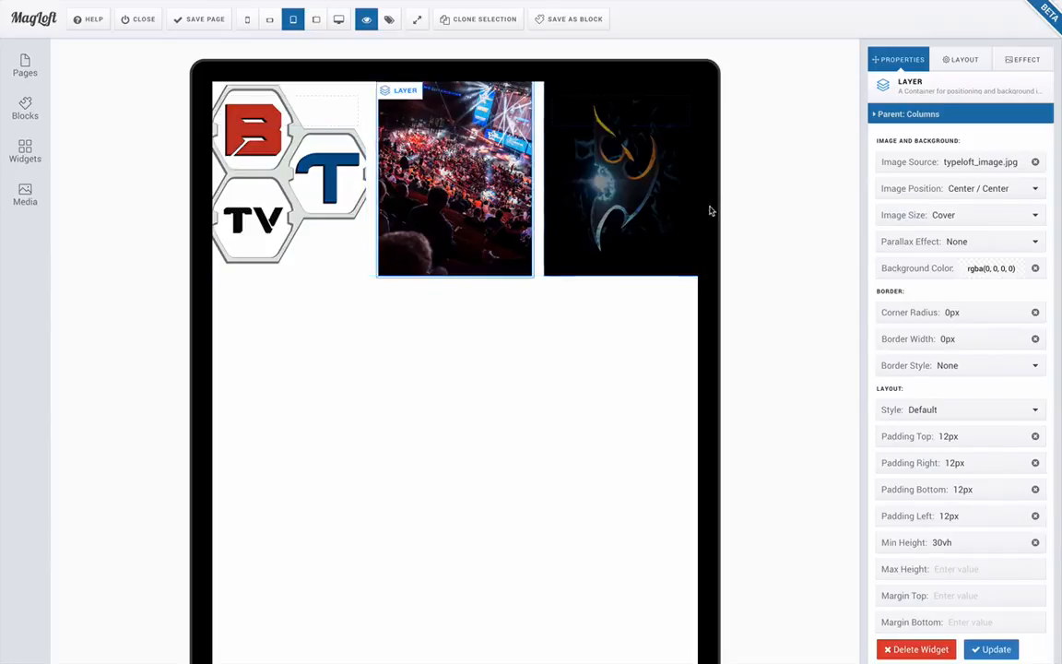
{"action": "left_click", "coordinate": [997, 191]}
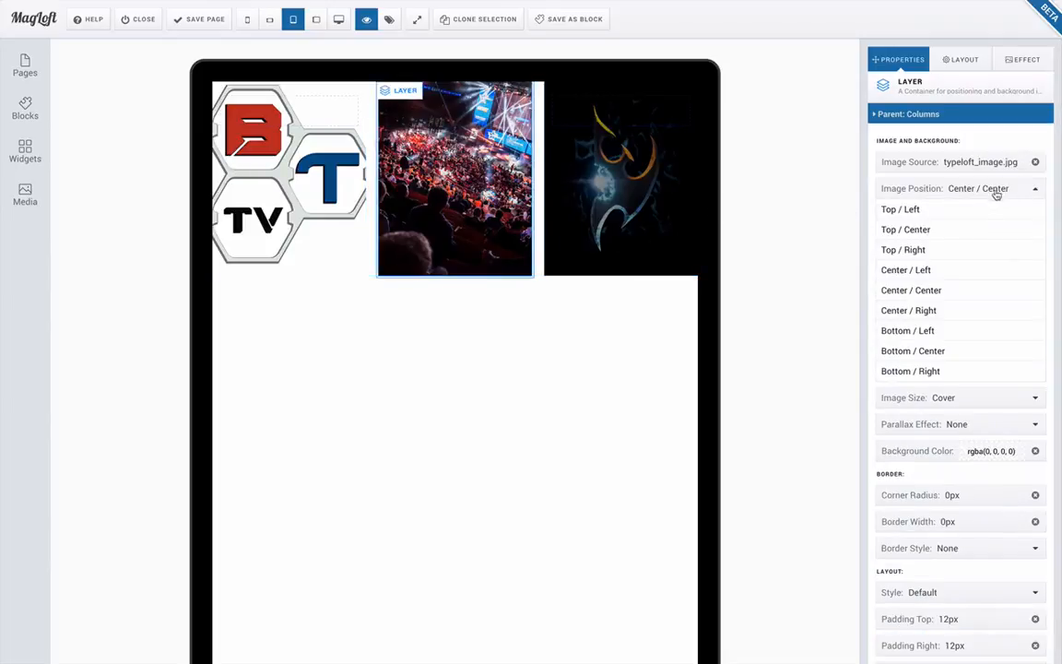
{"action": "left_click", "coordinate": [964, 311]}
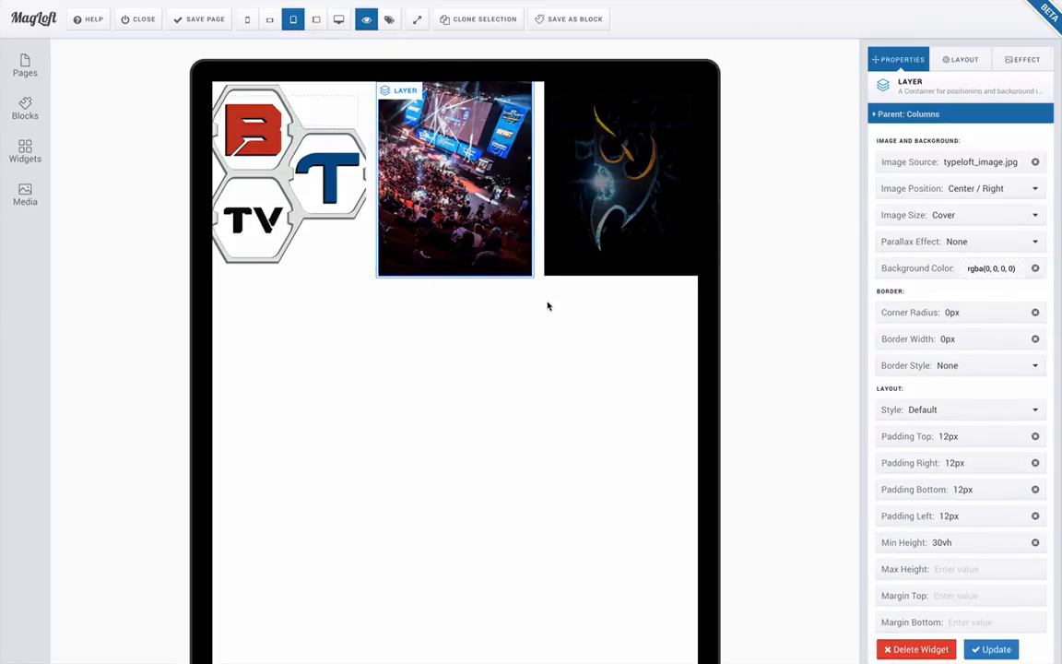
{"action": "left_click", "coordinate": [315, 22]}
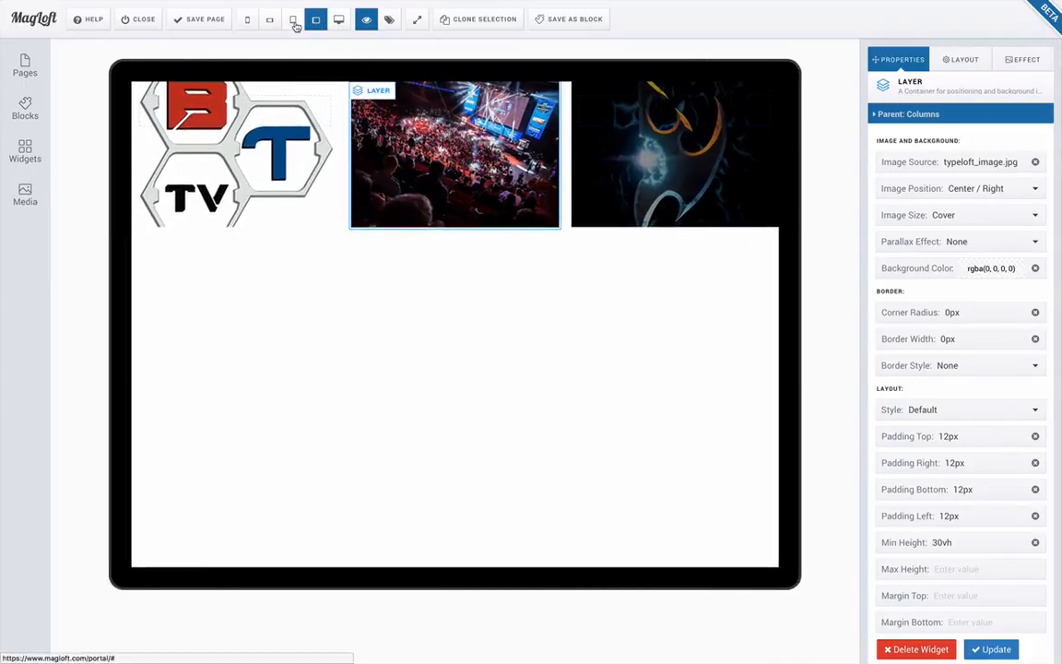
{"action": "left_click", "coordinate": [294, 22]}
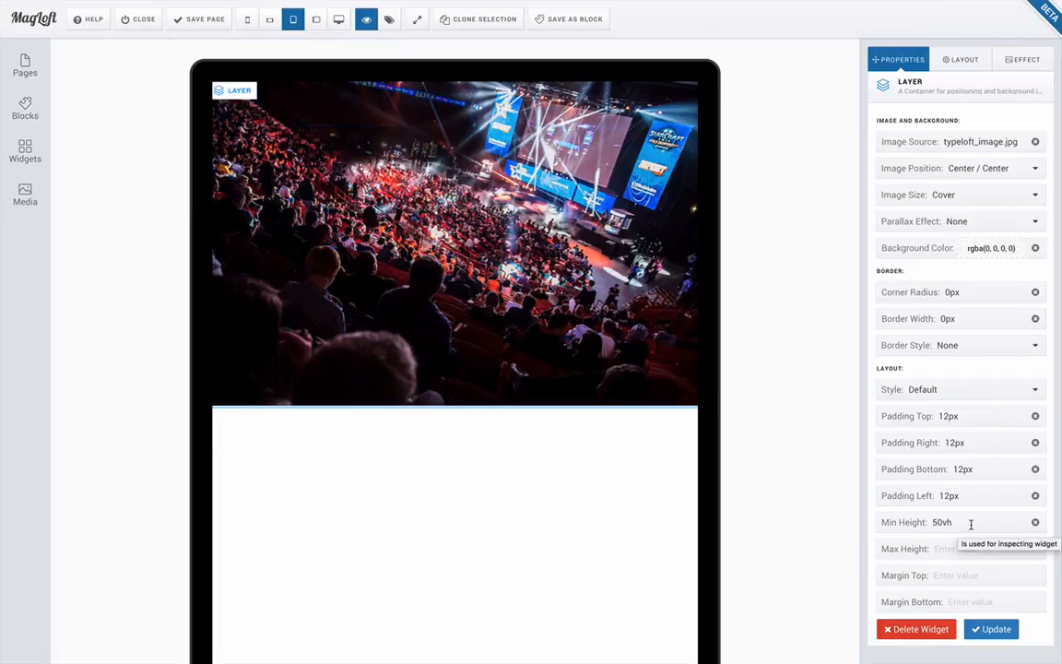
- View the half-height layer in tablet landscape and set its image position to Top / Center
{"action": "left_click", "coordinate": [317, 22]}
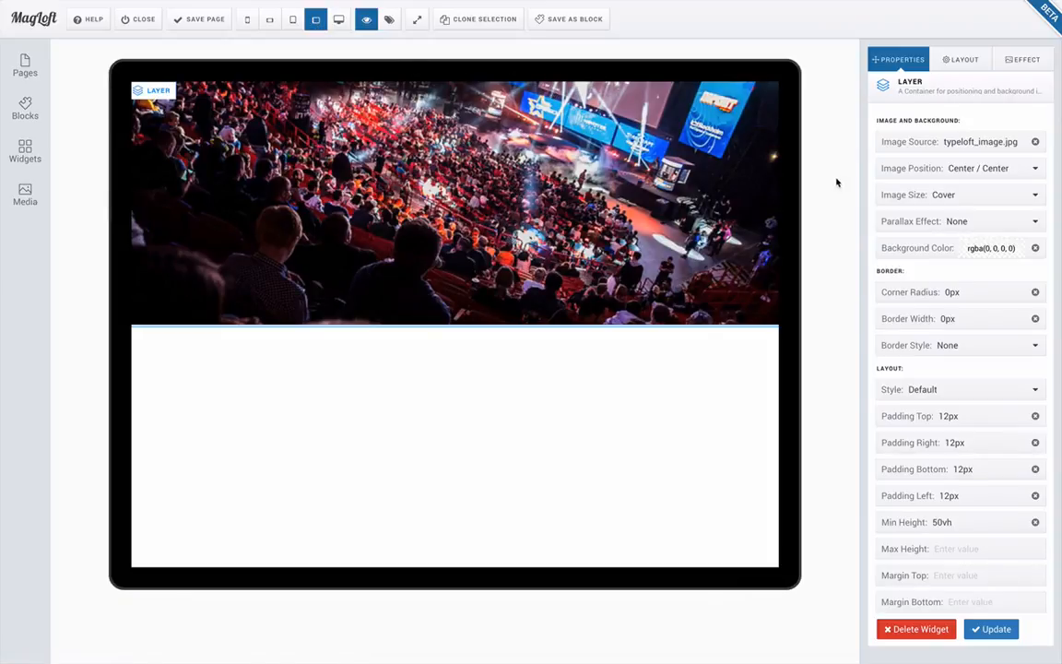
{"action": "left_click", "coordinate": [972, 172]}
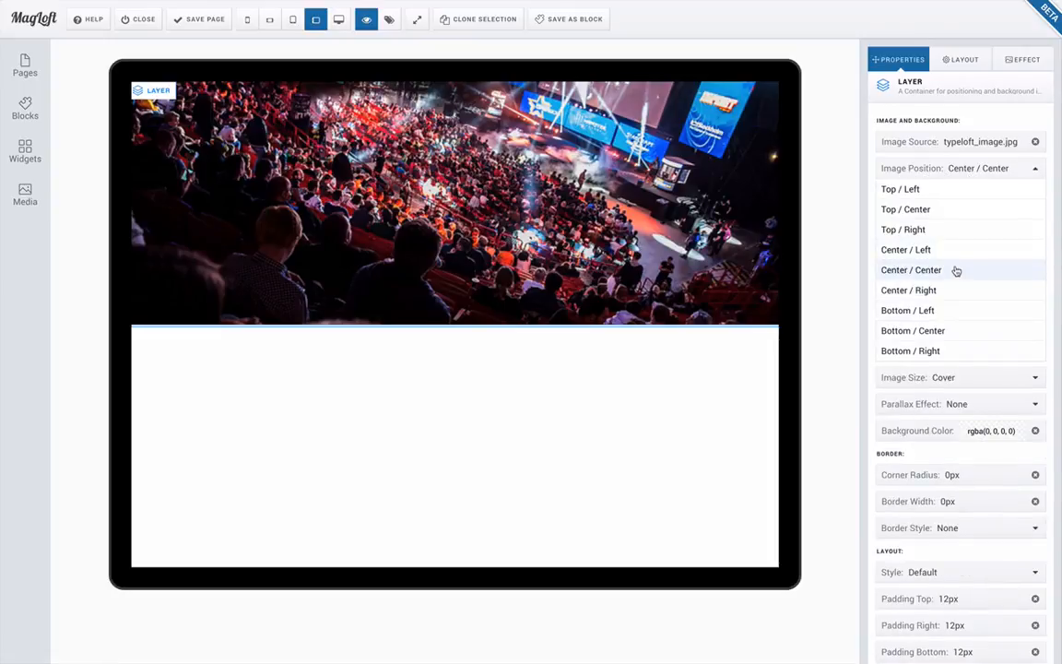
{"action": "left_click", "coordinate": [934, 211]}
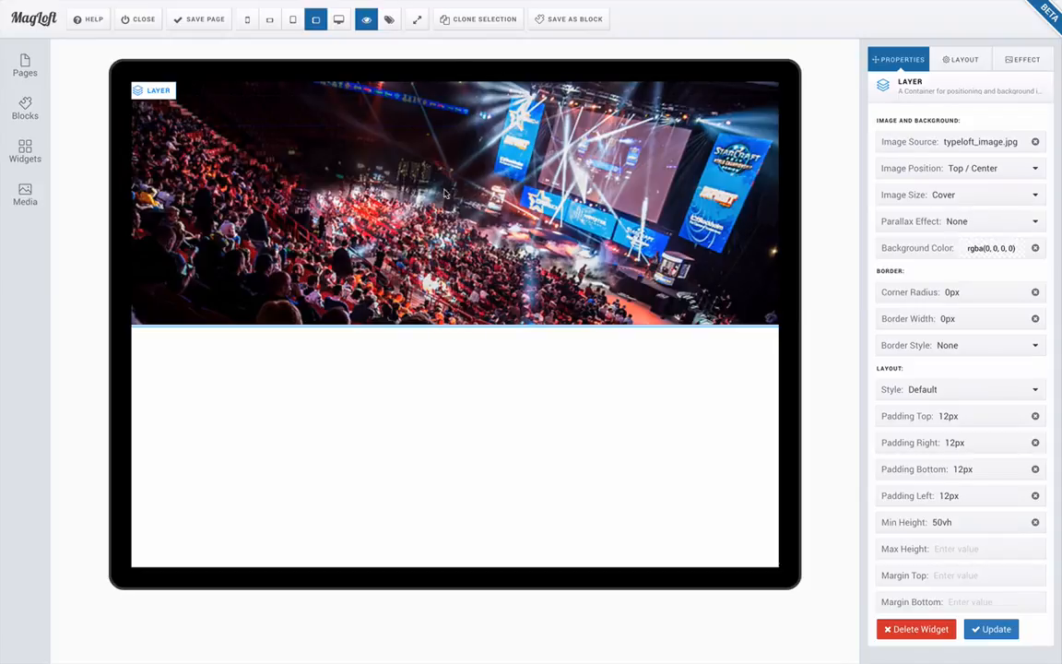
- Compare the Top / Center image of the layer between tablet portrait and tablet landscape
{"action": "left_click", "coordinate": [293, 28]}
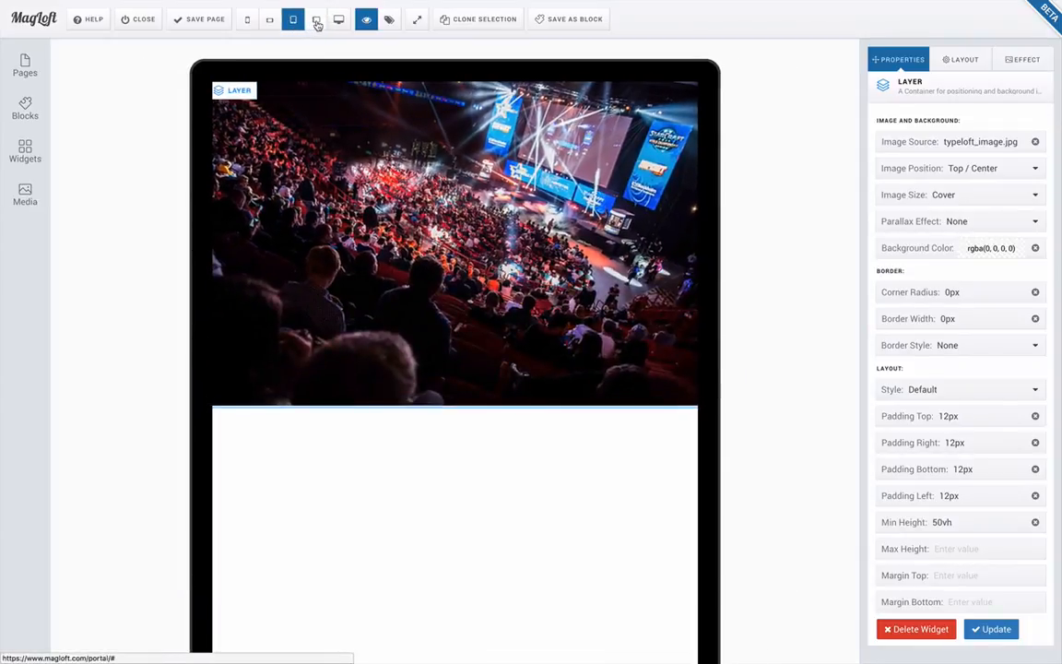
{"action": "left_click", "coordinate": [315, 23]}
{"action": "left_click", "coordinate": [294, 22]}
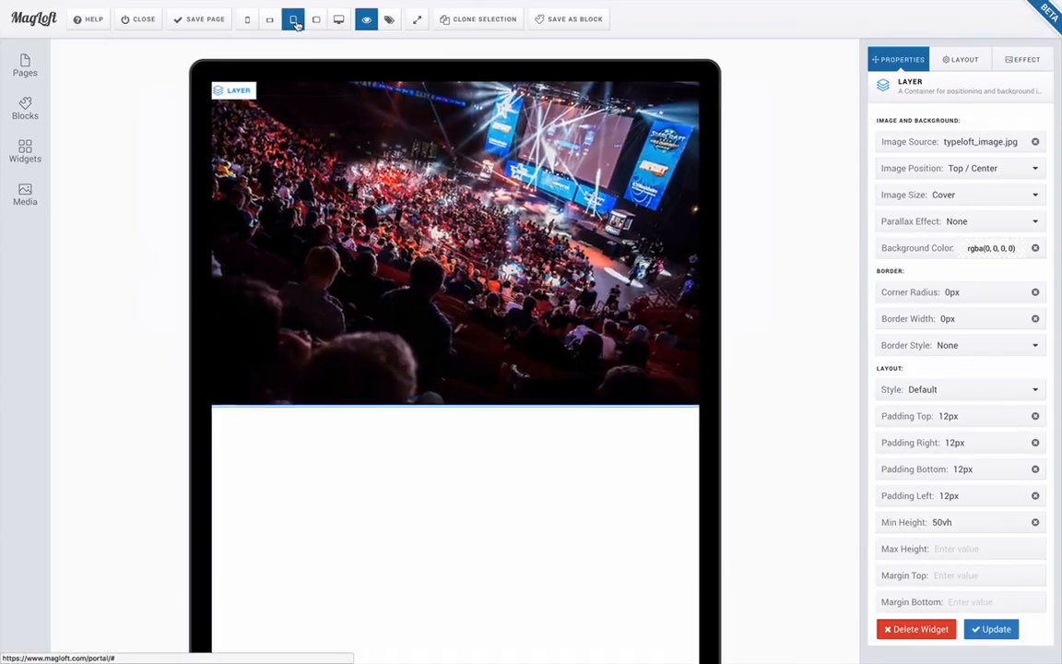
{"action": "left_click", "coordinate": [315, 22]}
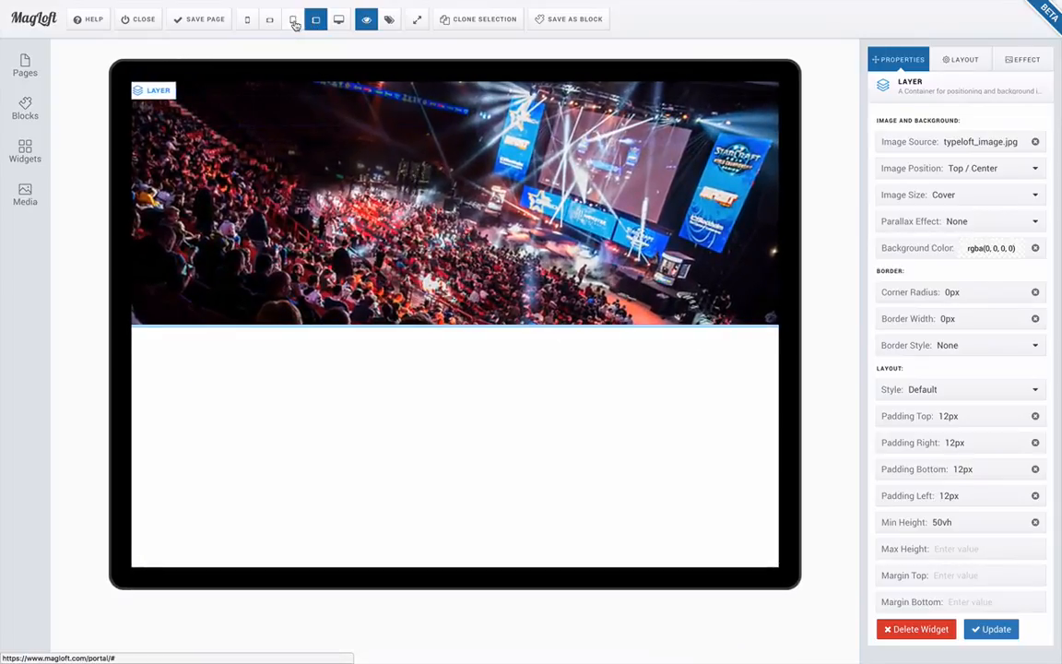
{"action": "left_click", "coordinate": [293, 20]}
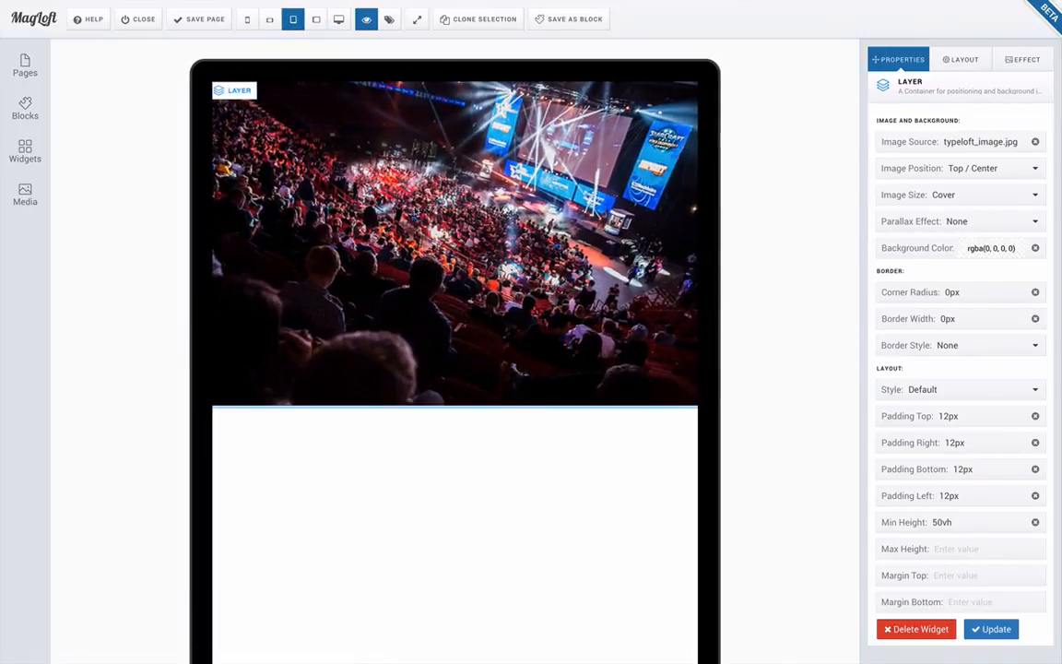